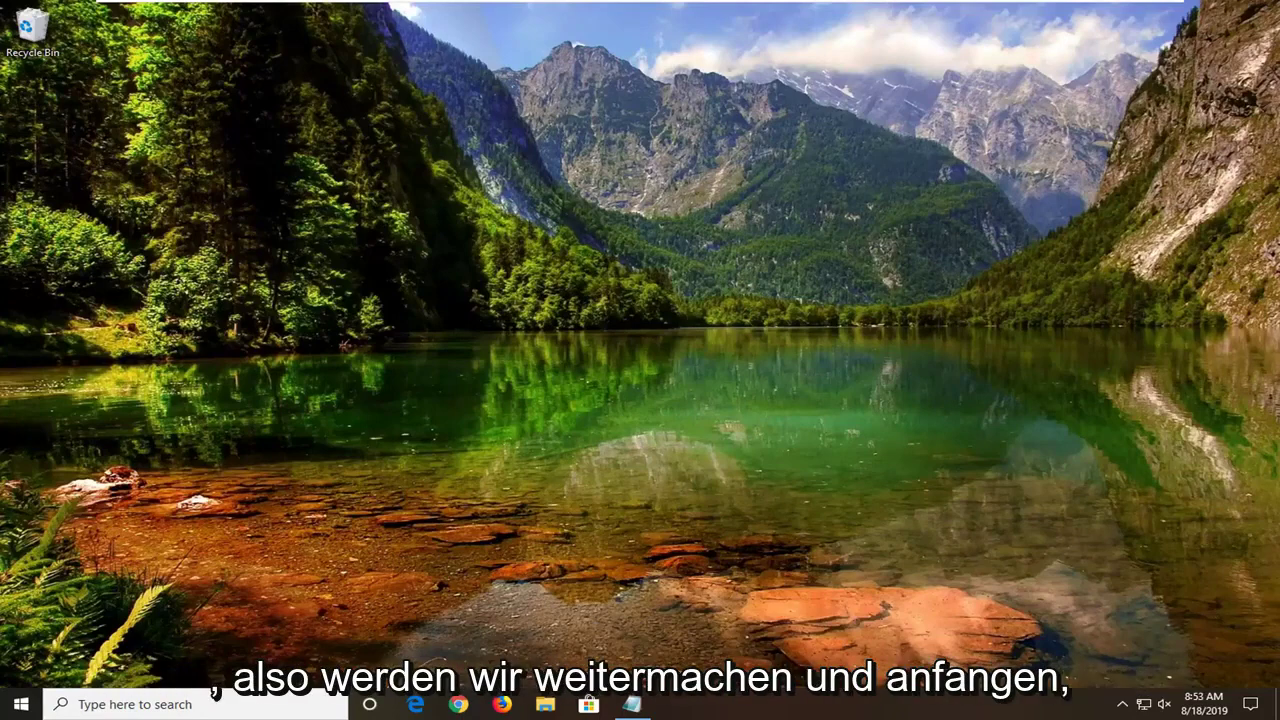
Search Start for regedit and run Registry Editor as administrator, approving the UAC prompt.
{"action": "left_click", "coordinate": [20, 704]}
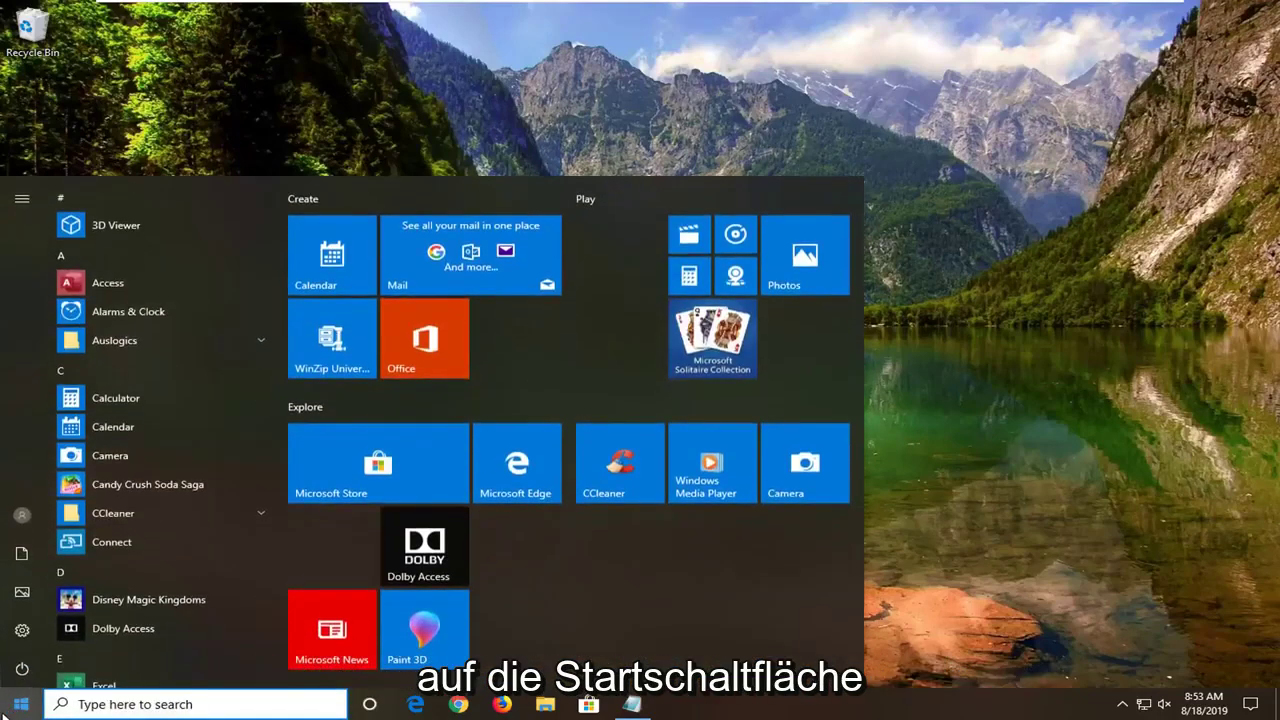
{"action": "type", "text": "rege"}
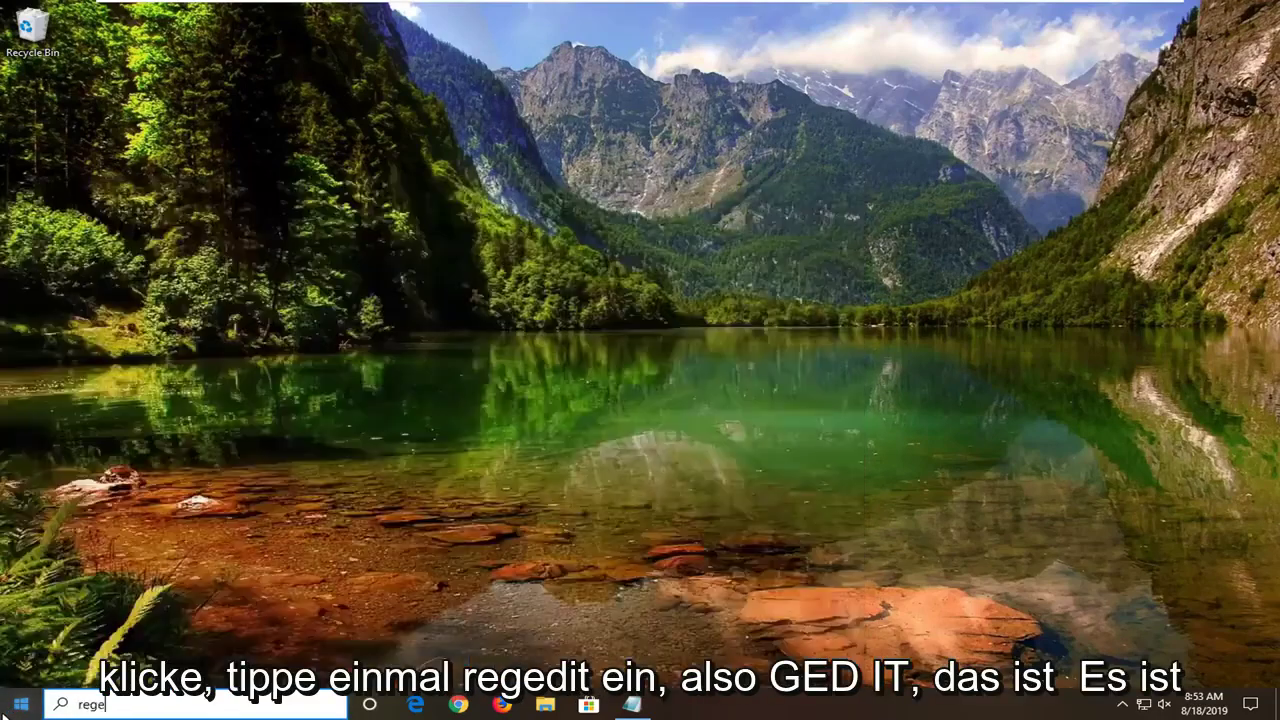
{"action": "type", "text": "dit"}
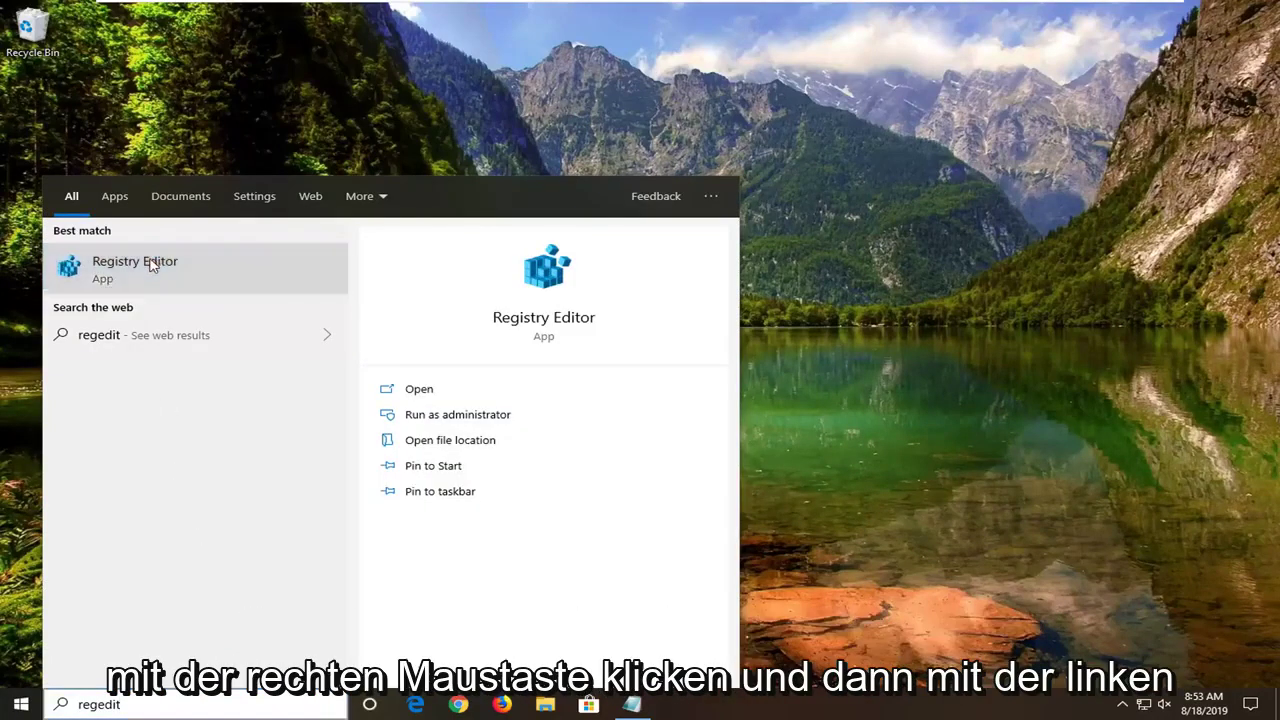
{"action": "right_click", "coordinate": [152, 263]}
{"action": "left_click", "coordinate": [229, 274]}
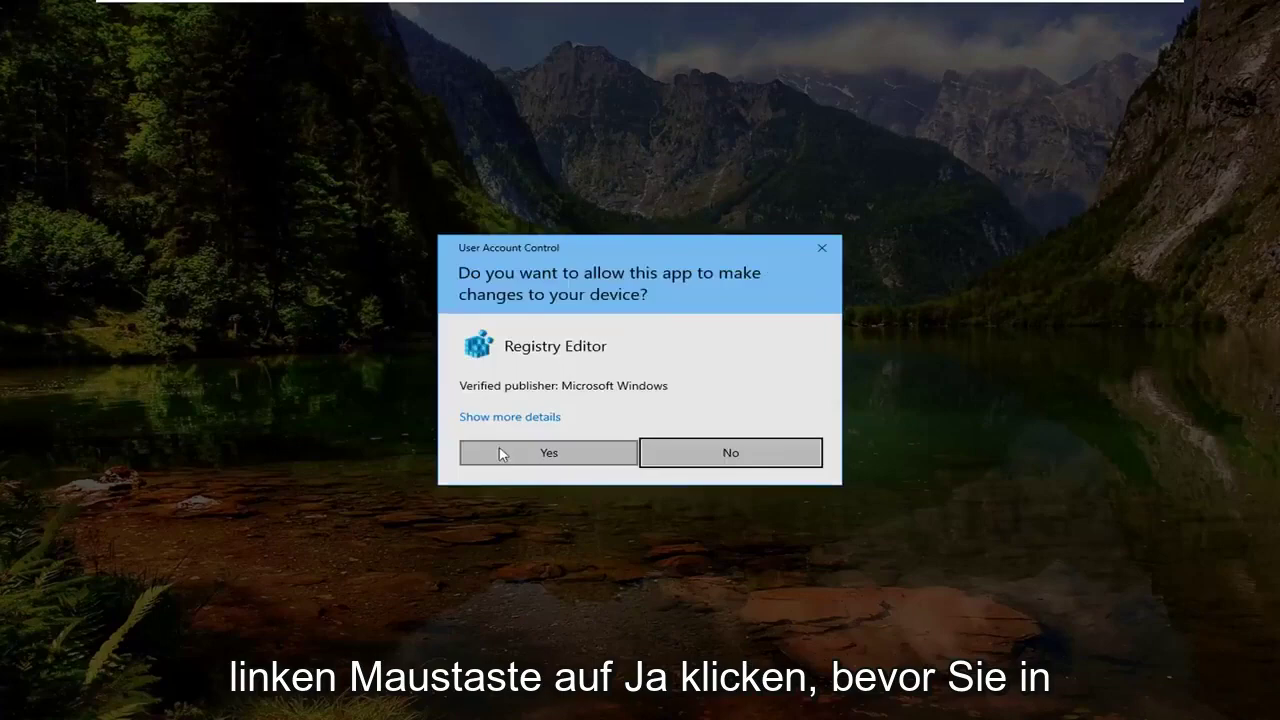
{"action": "left_click", "coordinate": [507, 458]}
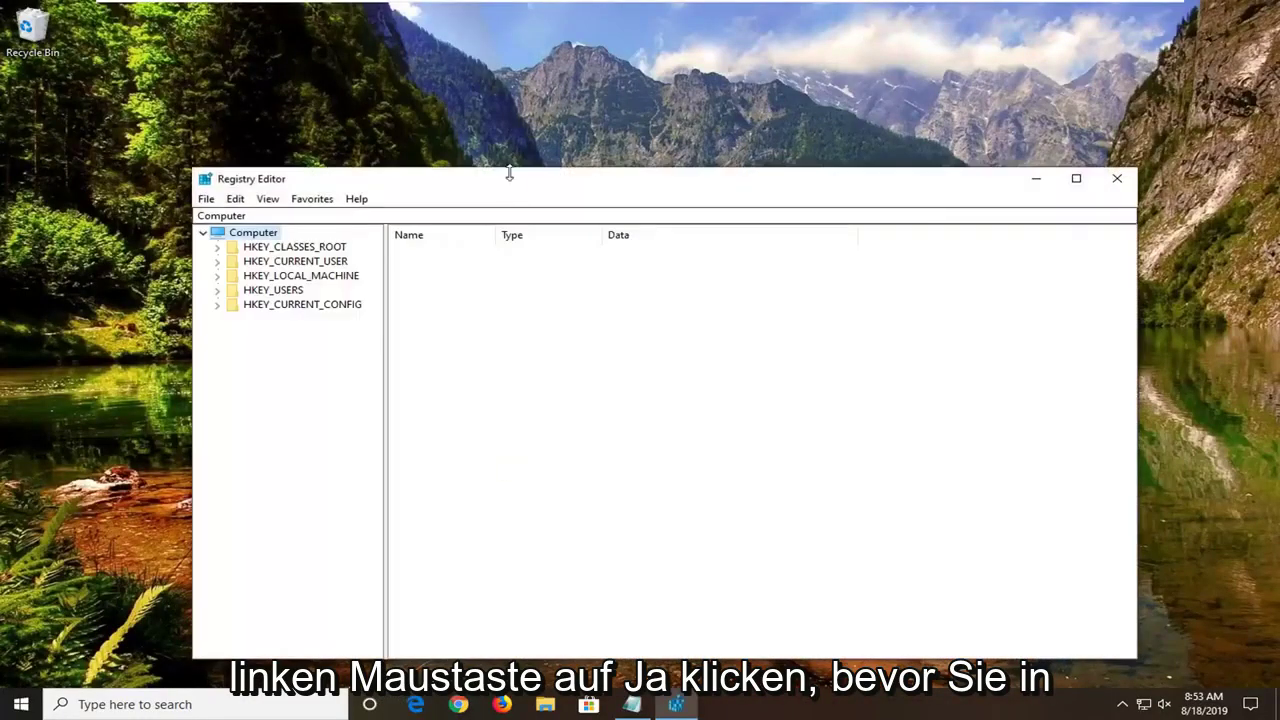
{"action": "left_click_drag", "start_coordinate": [511, 183], "coordinate": [507, 124]}
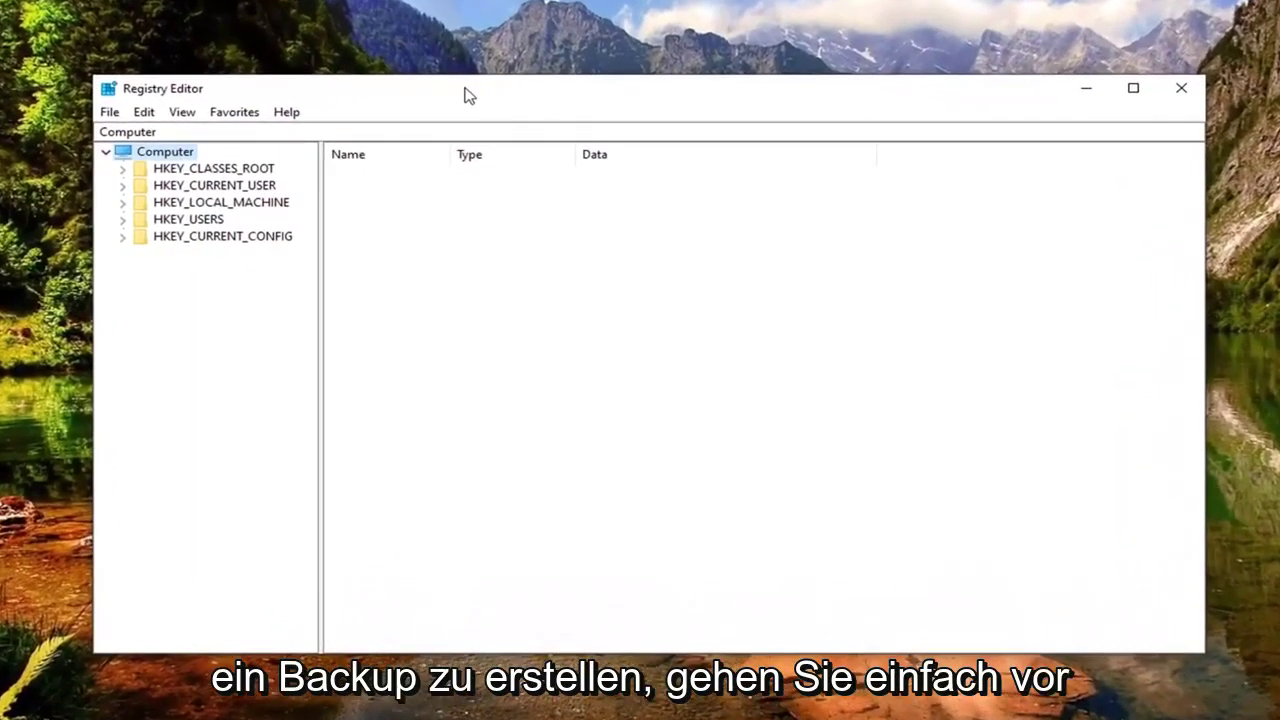
{"action": "left_click", "coordinate": [109, 115]}
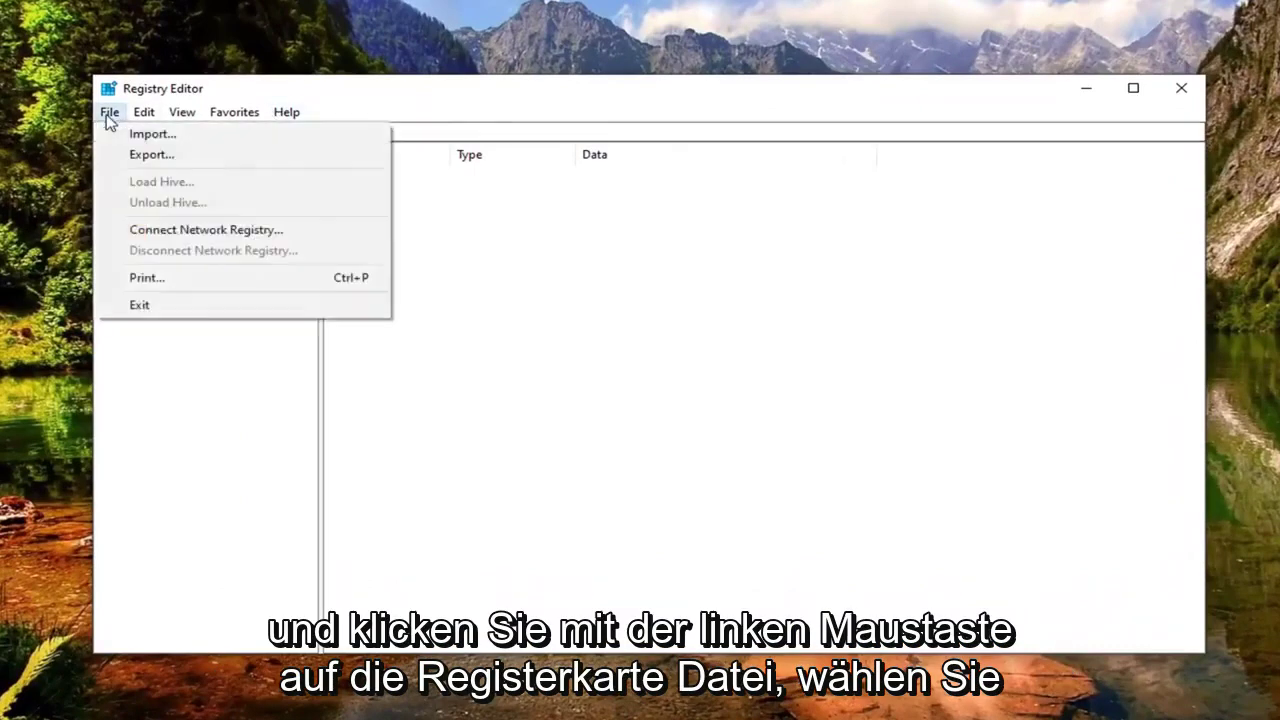
{"action": "left_click", "coordinate": [122, 155]}
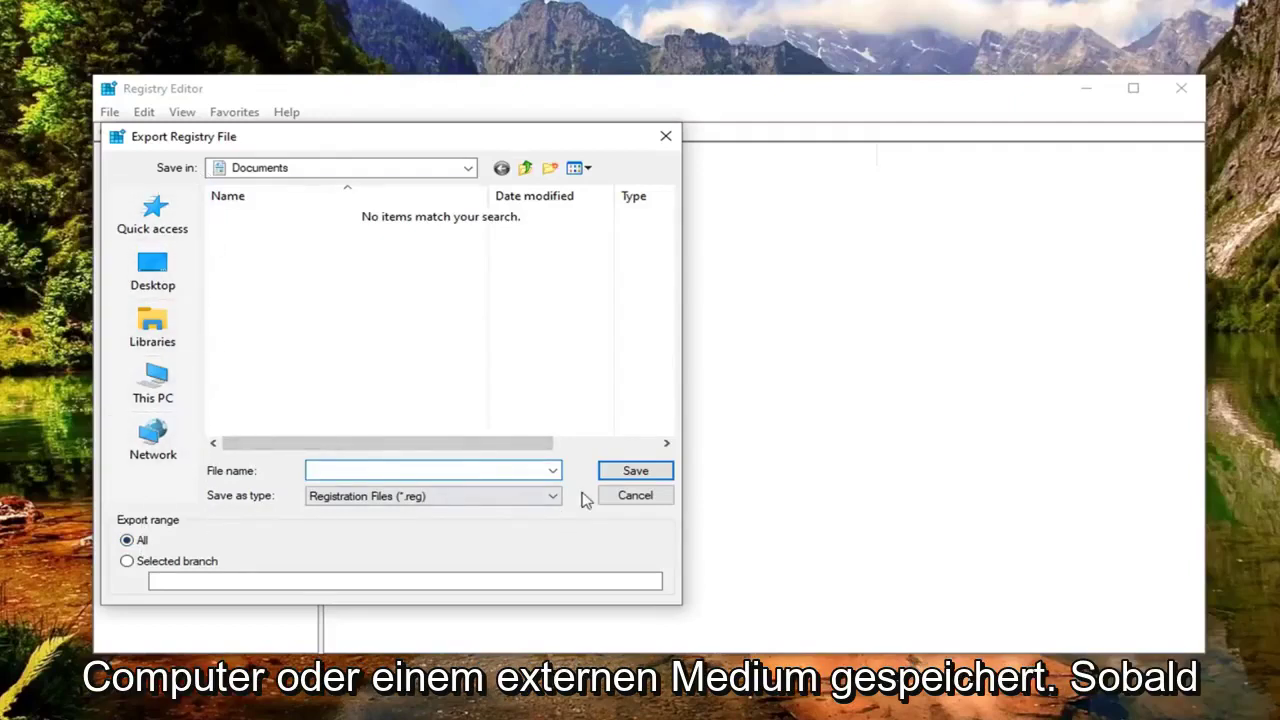
{"action": "left_click", "coordinate": [612, 495]}
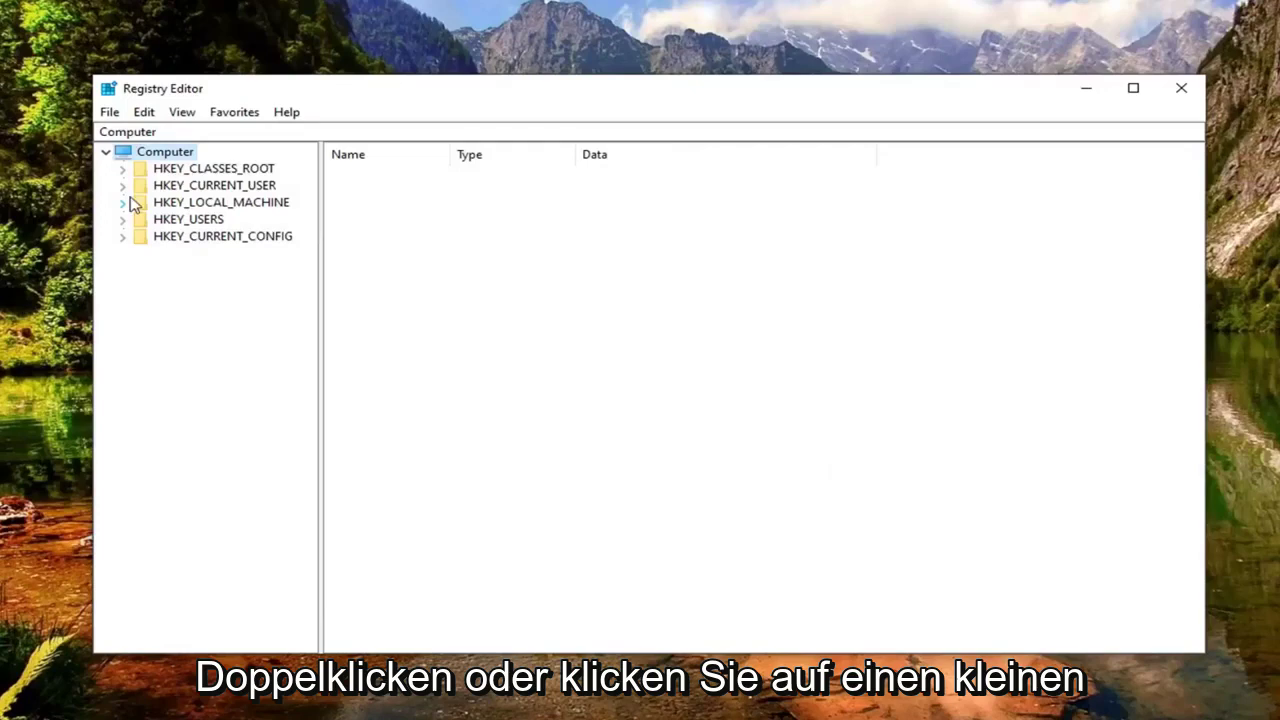
Expand HKEY_LOCAL_MACHINE\SYSTEM\CurrentControlSet\Control\Class and widen the tree pane to list its GUID subkeys.
{"action": "double_click", "coordinate": [186, 206]}
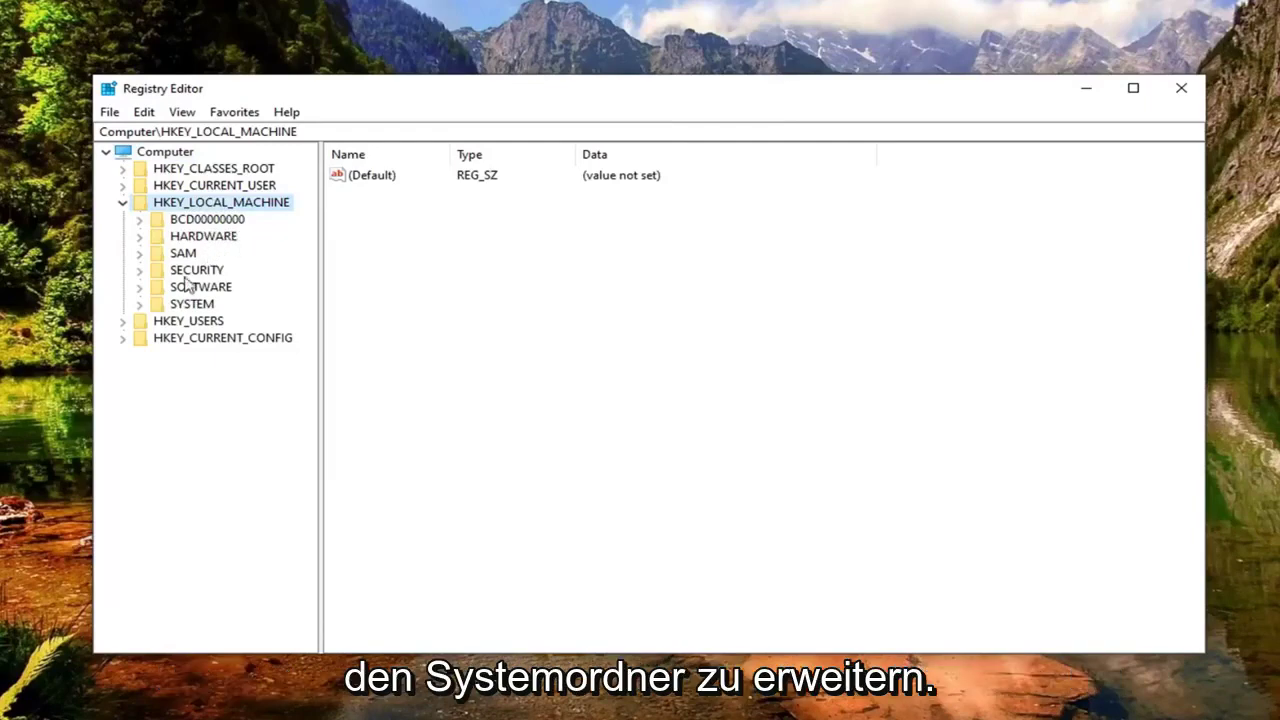
{"action": "double_click", "coordinate": [188, 304]}
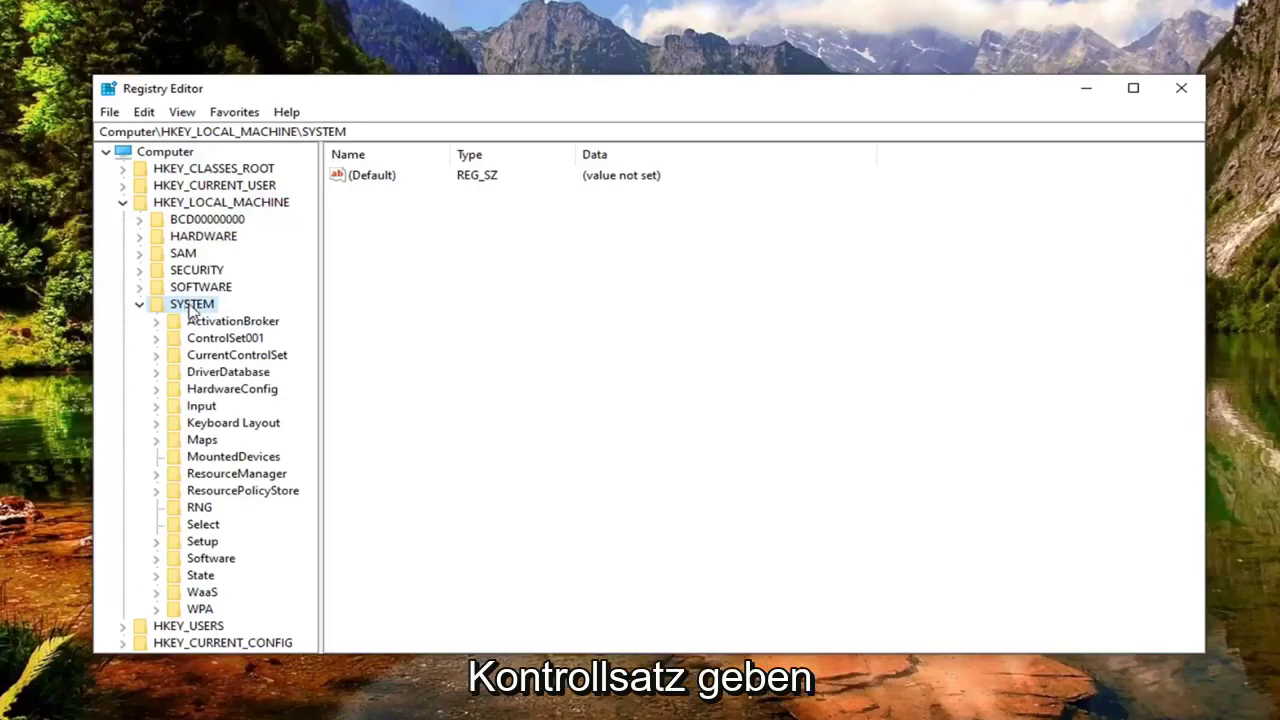
{"action": "left_click", "coordinate": [212, 360]}
{"action": "double_click", "coordinate": [212, 358]}
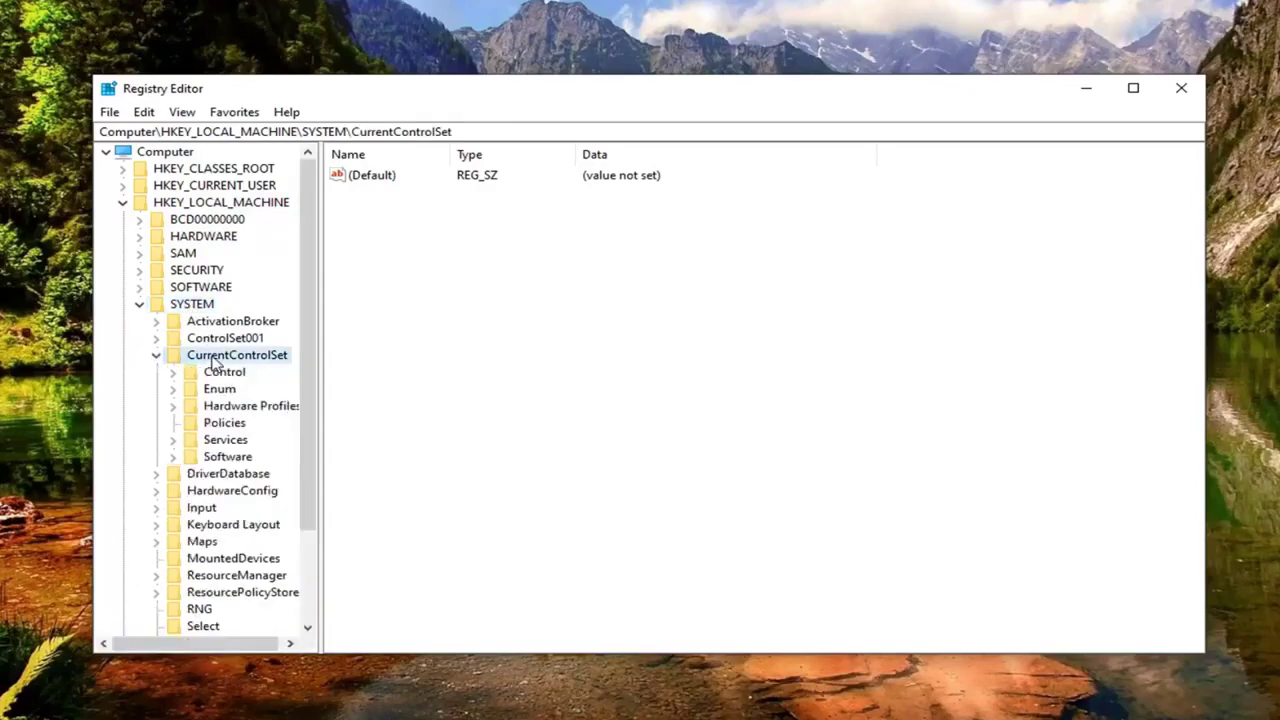
{"action": "left_click", "coordinate": [207, 372]}
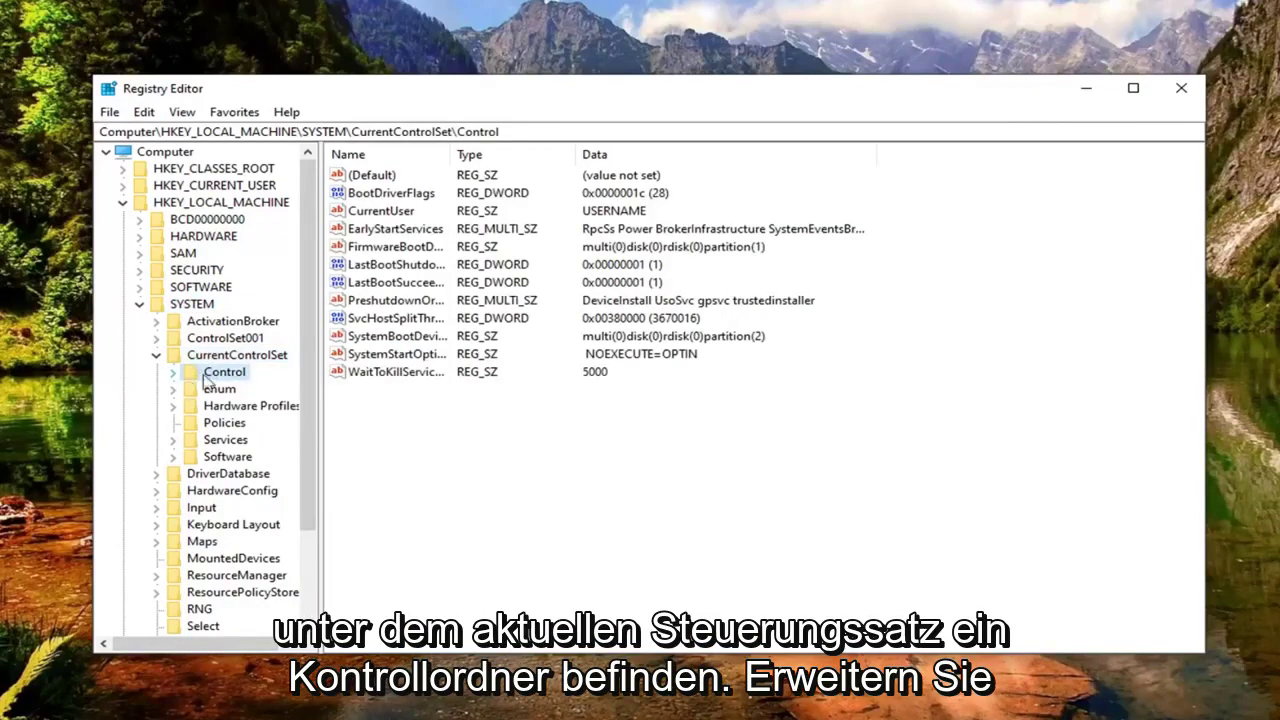
{"action": "double_click", "coordinate": [205, 378]}
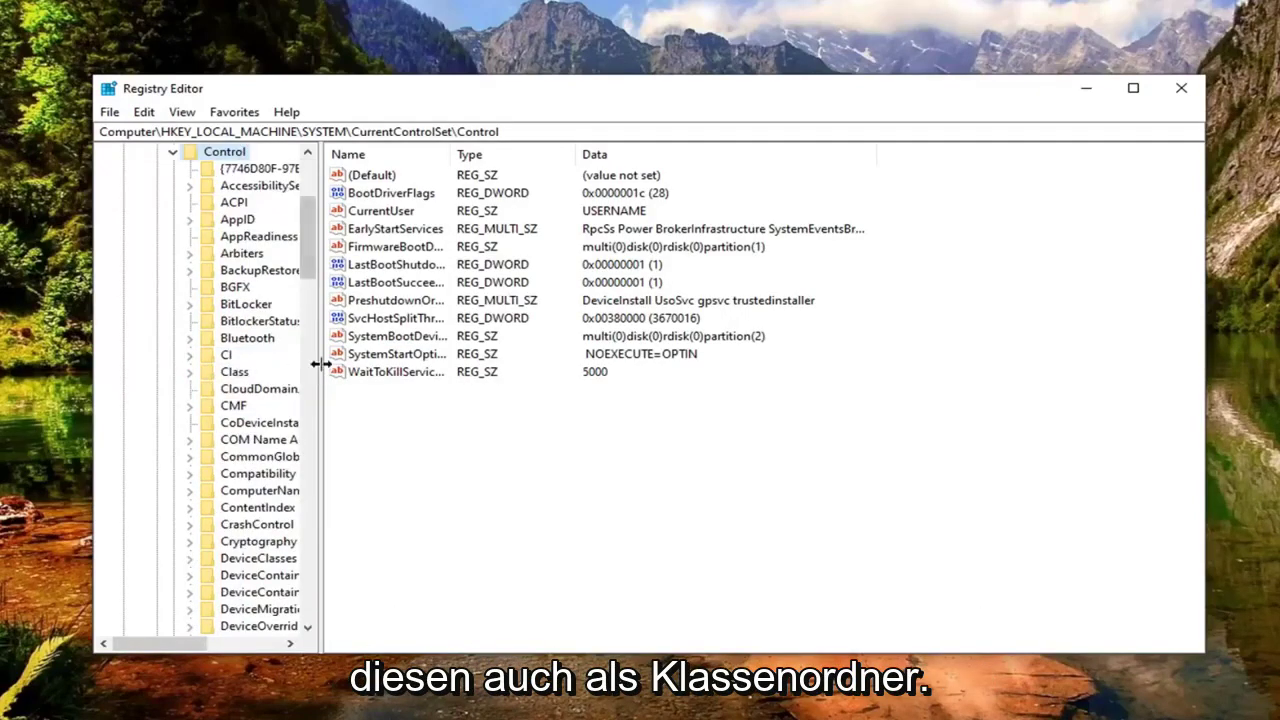
{"action": "left_click_drag", "start_coordinate": [319, 363], "coordinate": [446, 360]}
{"action": "left_click", "coordinate": [238, 374]}
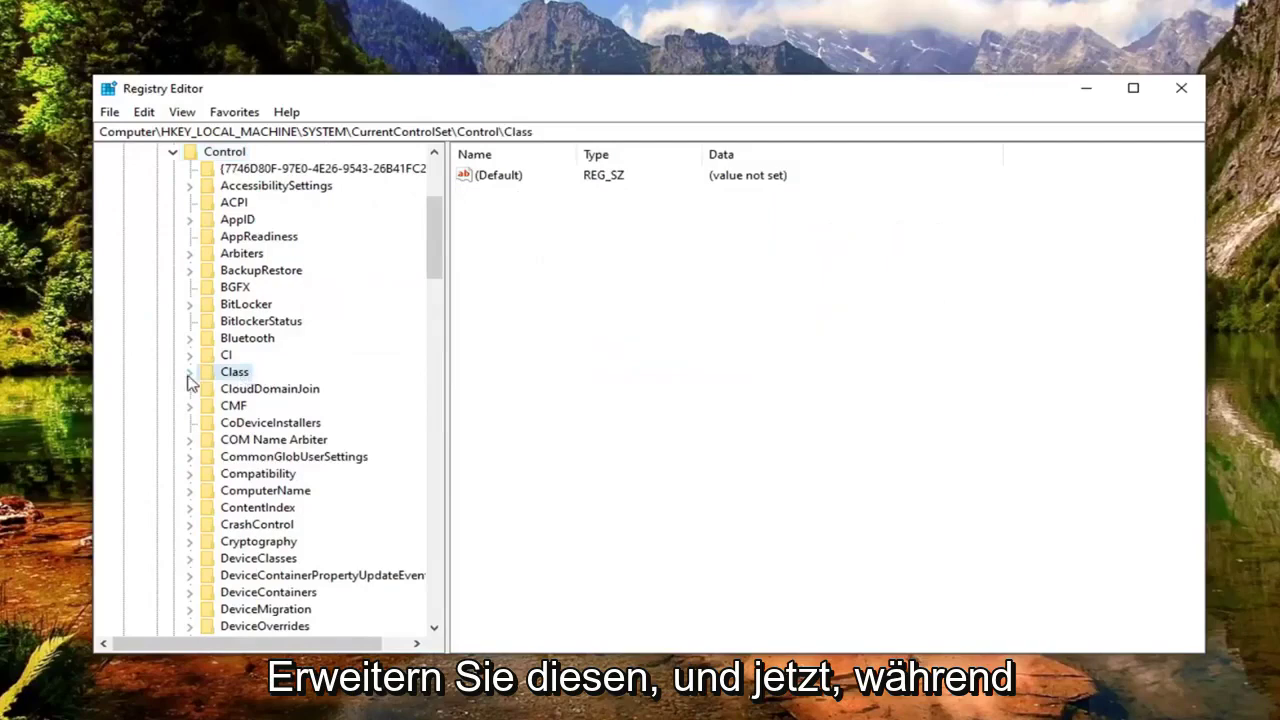
{"action": "left_click", "coordinate": [189, 374]}
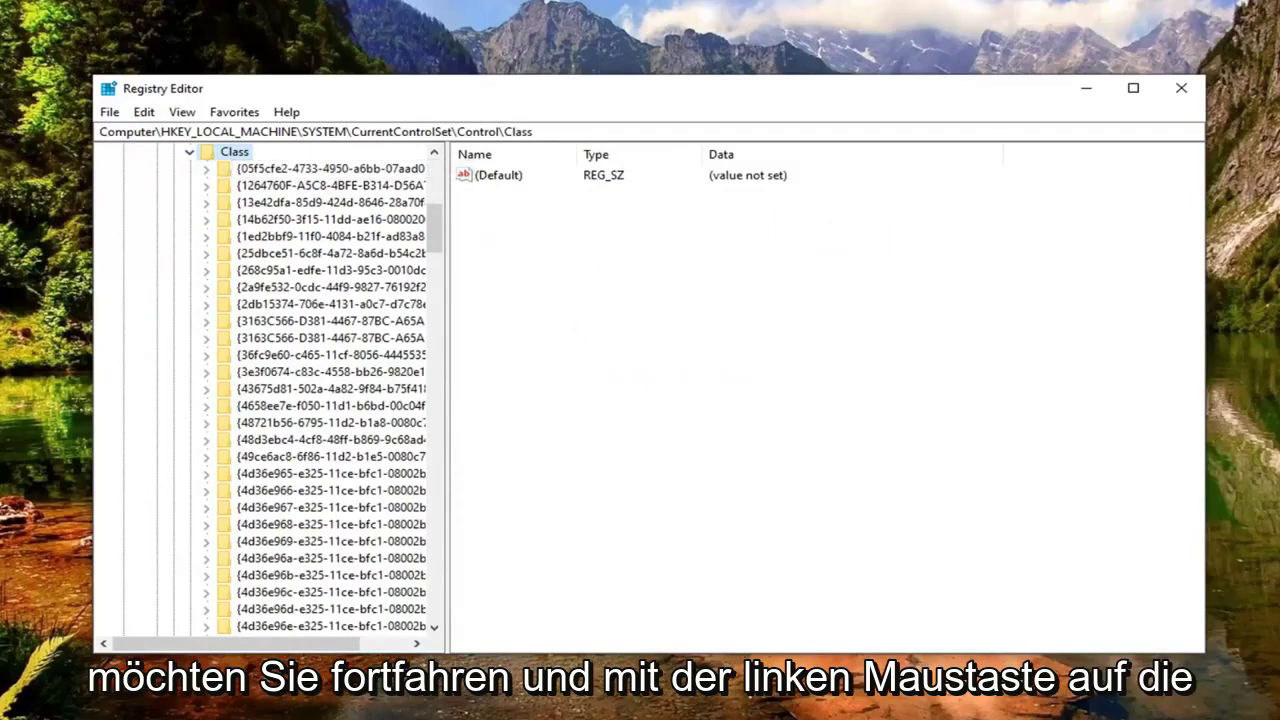
{"action": "left_click", "coordinate": [146, 112]}
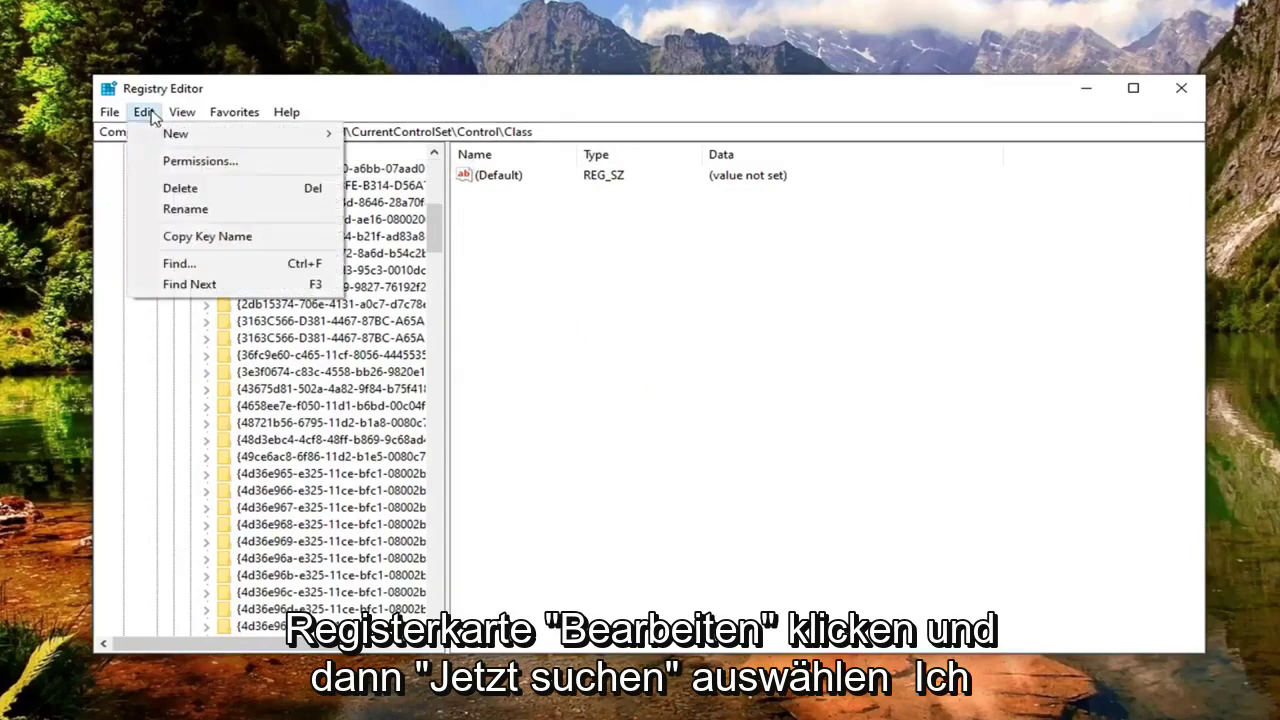
Open the registry Find dialog and copy the keyboard class GUID from the Notepad notes.
{"action": "left_click", "coordinate": [178, 264]}
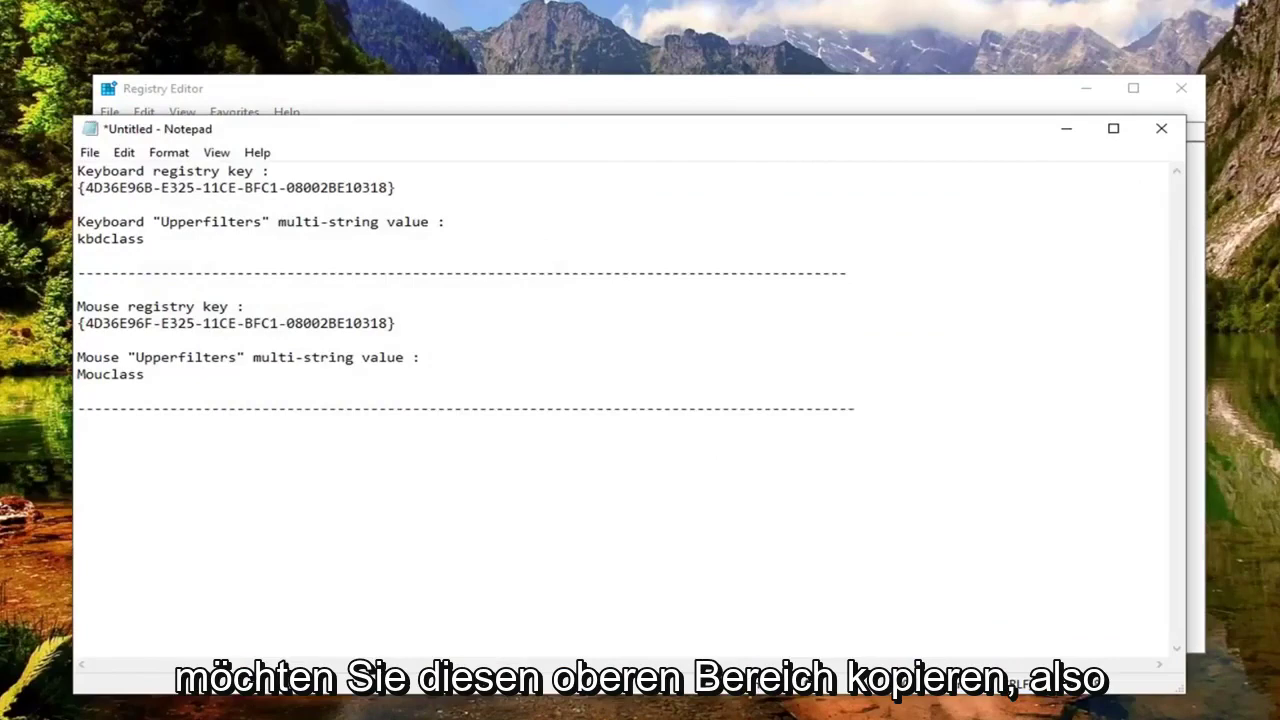
{"action": "left_click_drag", "start_coordinate": [85, 187], "coordinate": [388, 187]}
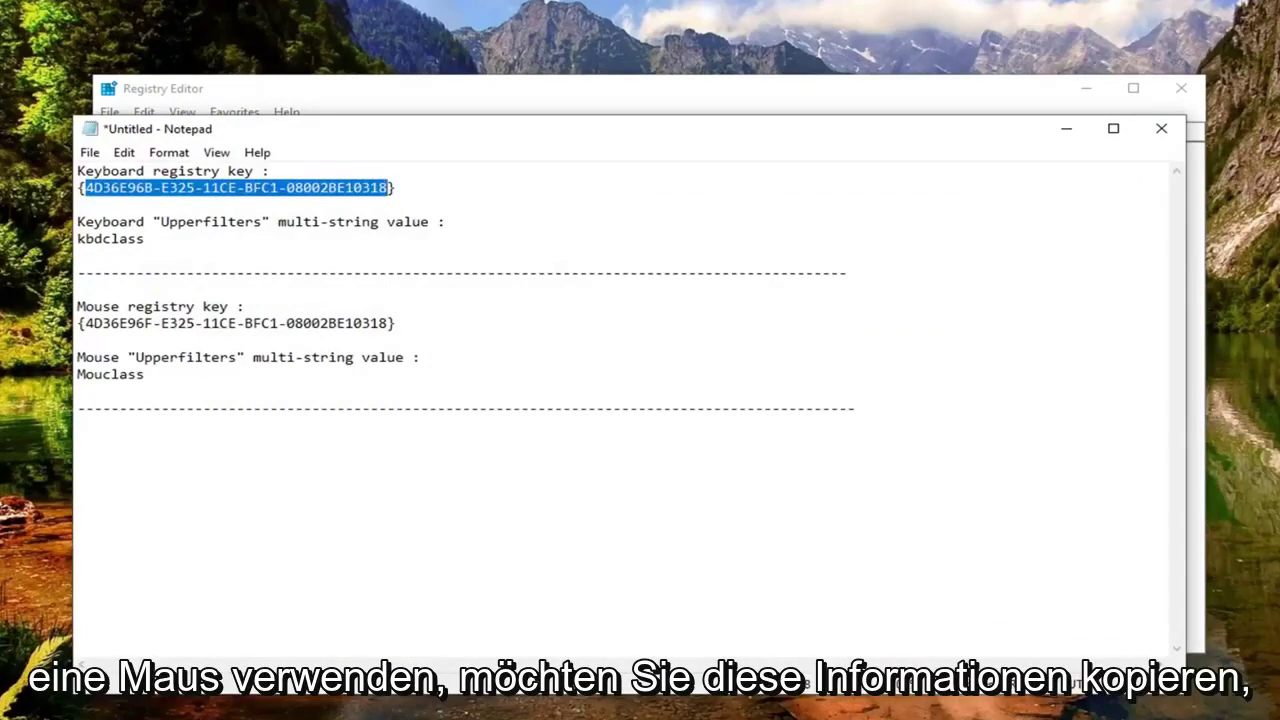
{"action": "left_click_drag", "start_coordinate": [390, 323], "coordinate": [85, 323]}
{"action": "right_click", "coordinate": [88, 322]}
{"action": "left_click", "coordinate": [129, 383]}
{"action": "left_click", "coordinate": [312, 290]}
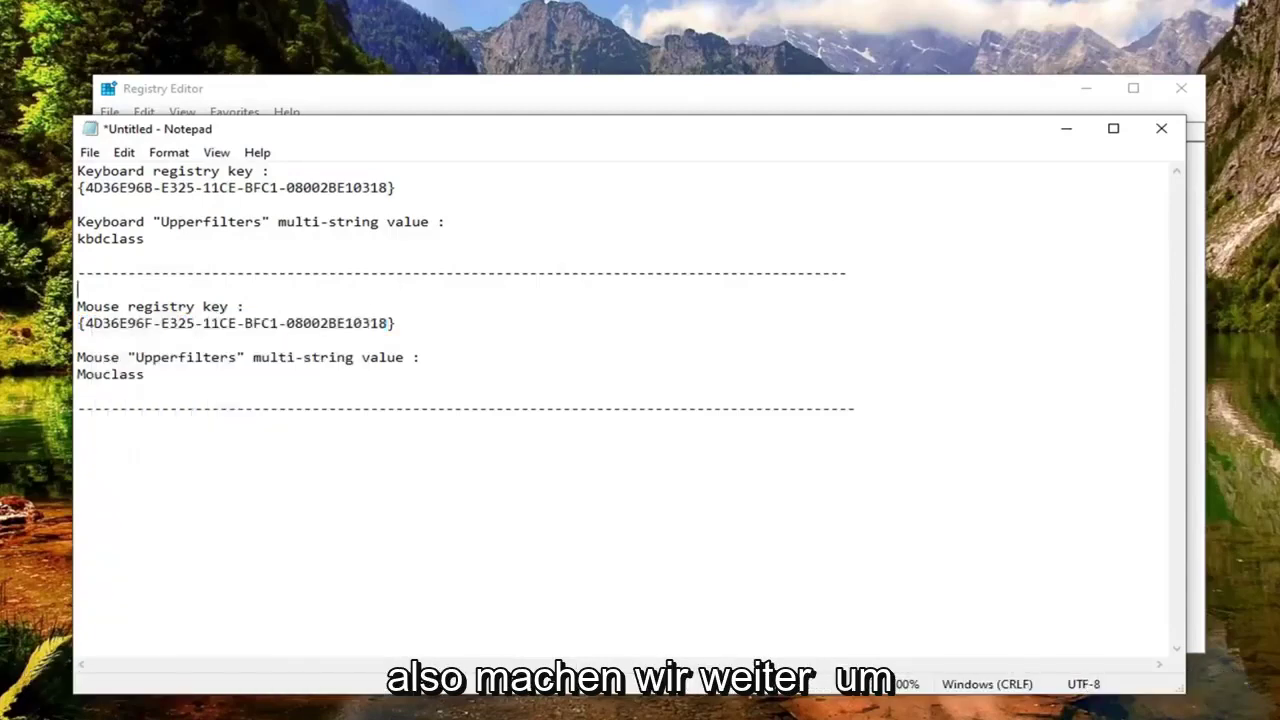
{"action": "left_click_drag", "start_coordinate": [392, 187], "coordinate": [86, 187]}
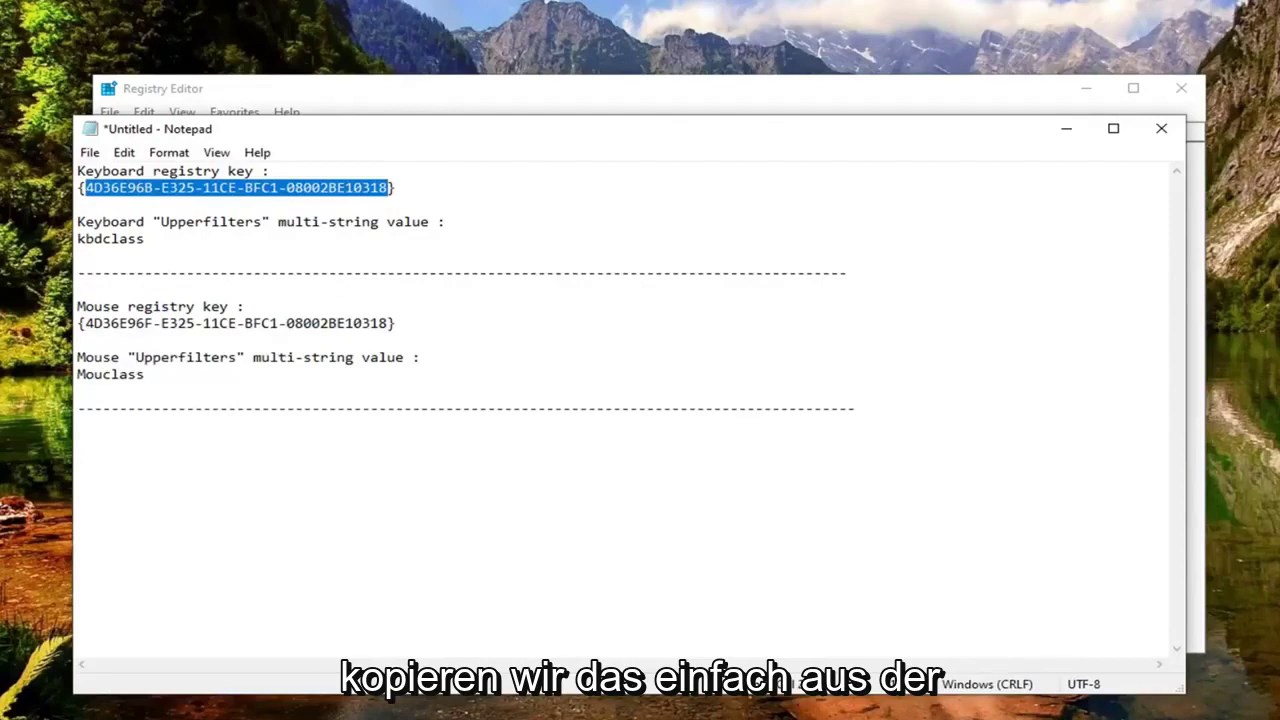
{"action": "right_click", "coordinate": [121, 189]}
{"action": "left_click", "coordinate": [163, 250]}
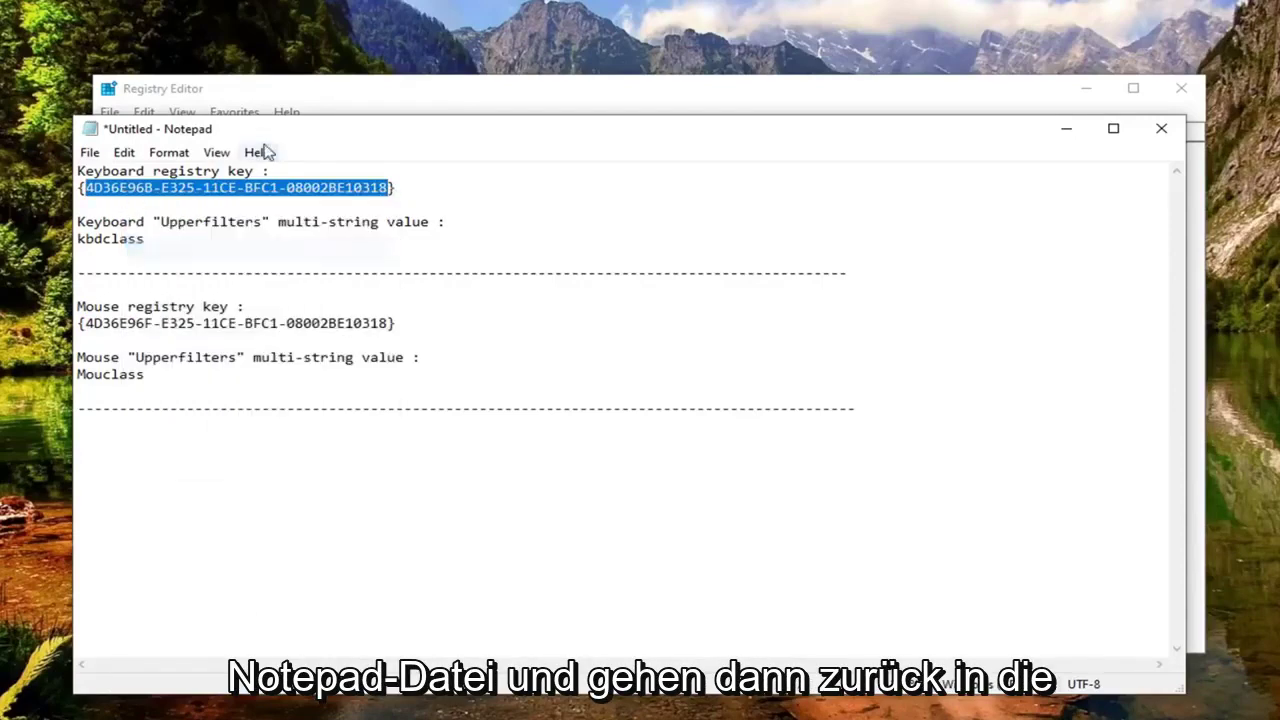
{"action": "left_click", "coordinate": [297, 95]}
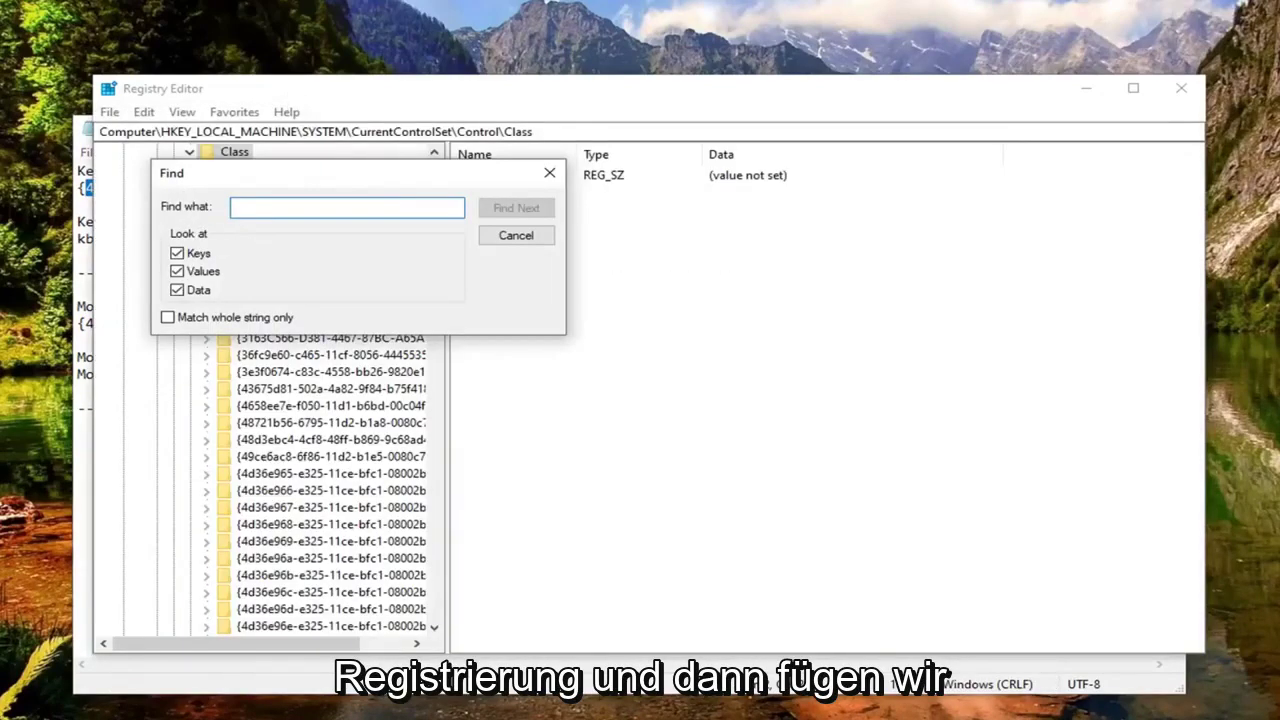
Paste the keyboard GUID into Find what and search to reach key {4d36e96b-e325-11ce-bfc1-08002be10318}.
{"action": "right_click", "coordinate": [246, 214]}
{"action": "left_click", "coordinate": [286, 292]}
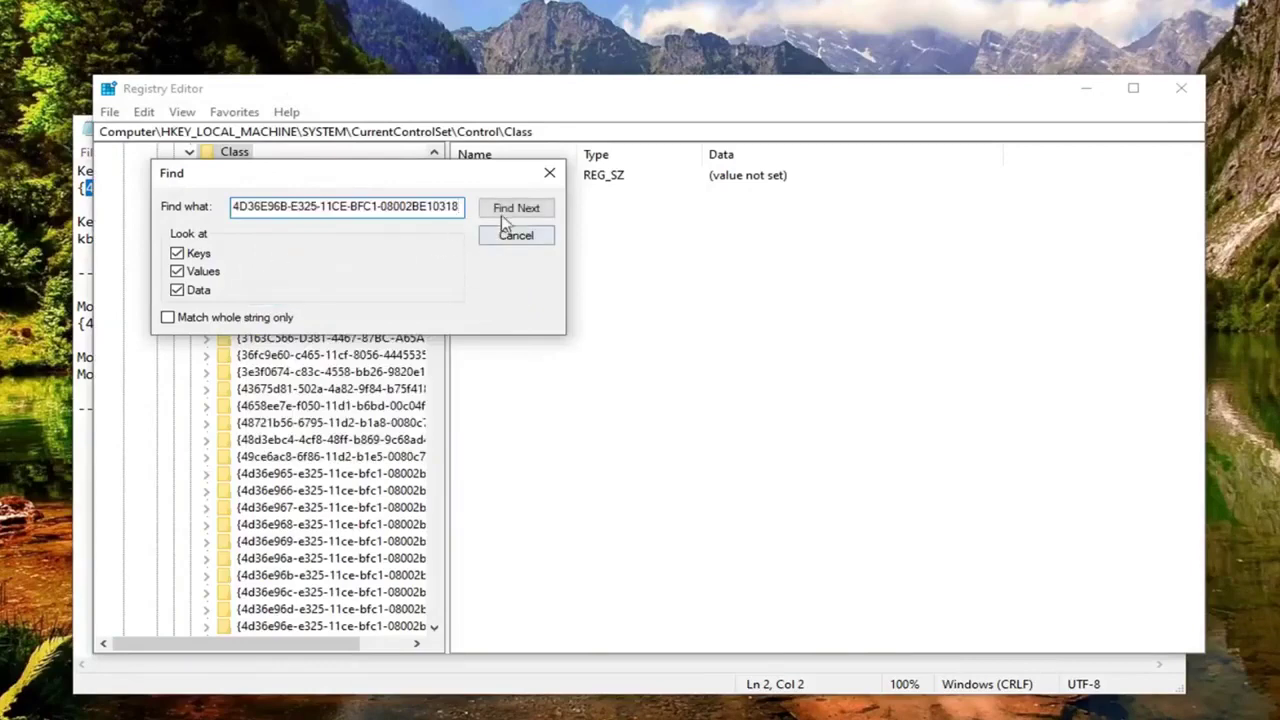
{"action": "left_click", "coordinate": [503, 216]}
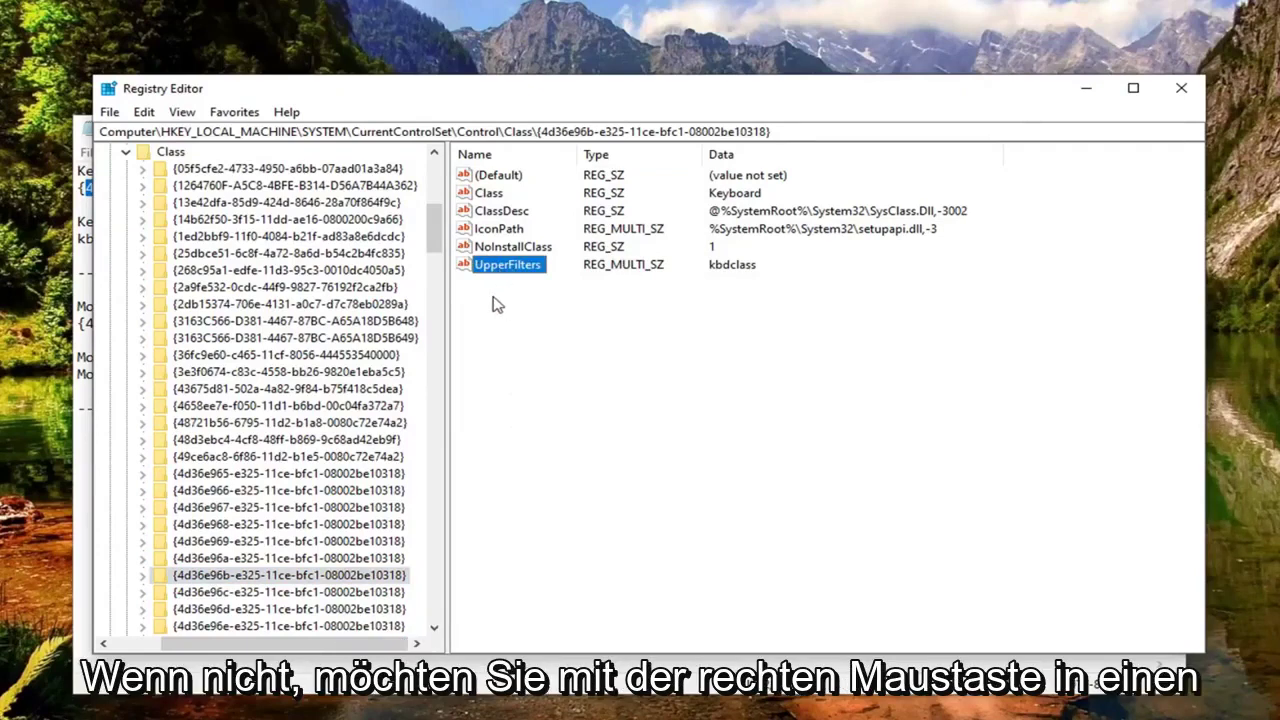
Open the keyboard key's UpperFilters value and clear its existing data.
{"action": "right_click", "coordinate": [505, 304]}
{"action": "mouse_move", "coordinate": [538, 305]}
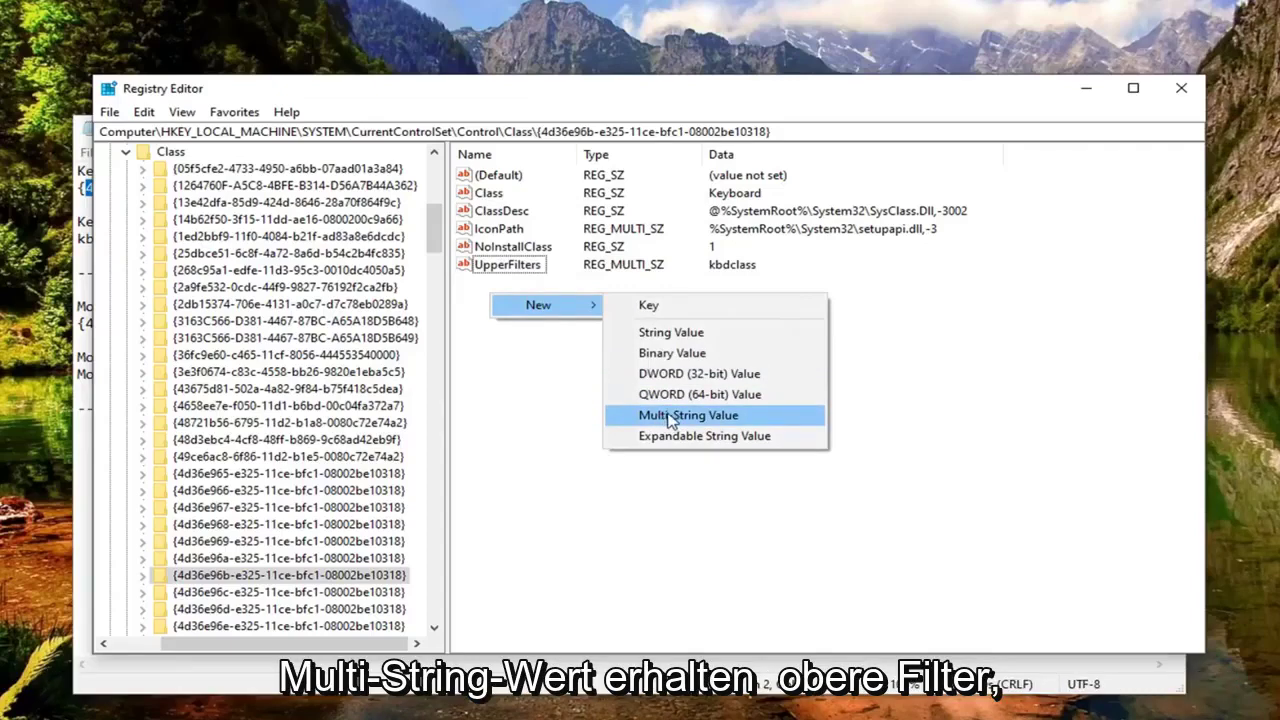
{"action": "left_click", "coordinate": [497, 404]}
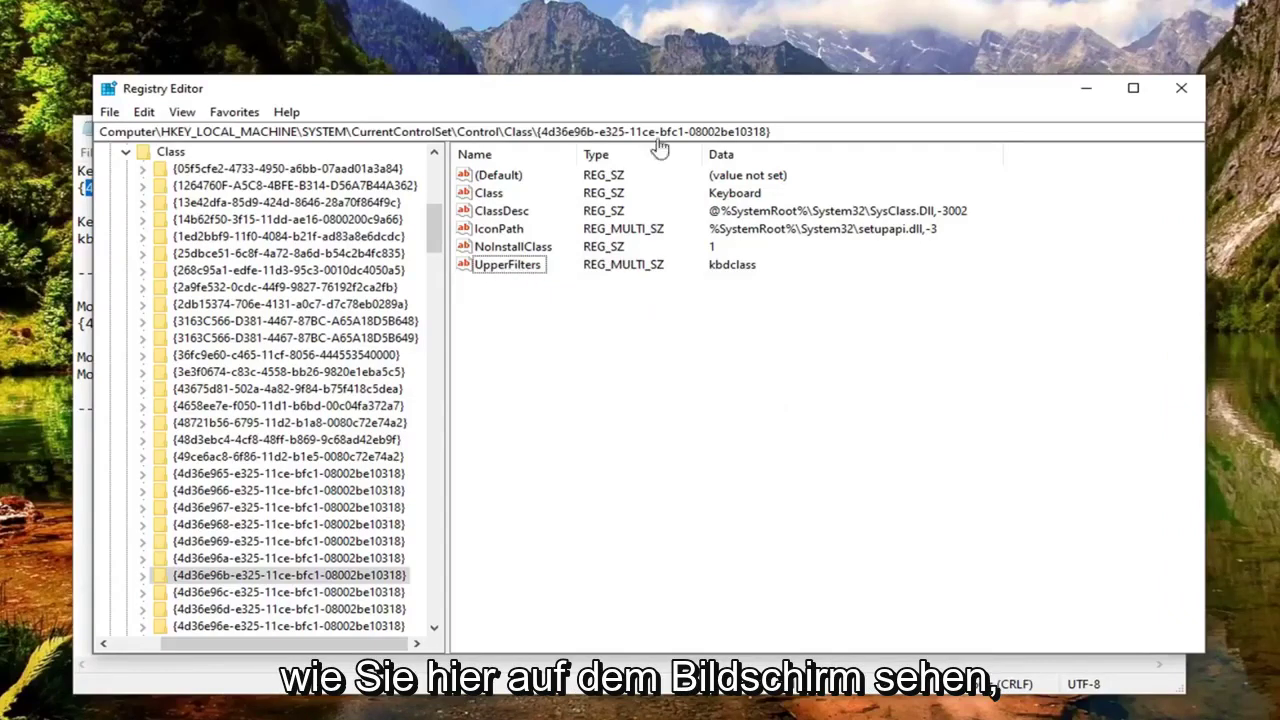
{"action": "double_click", "coordinate": [512, 266]}
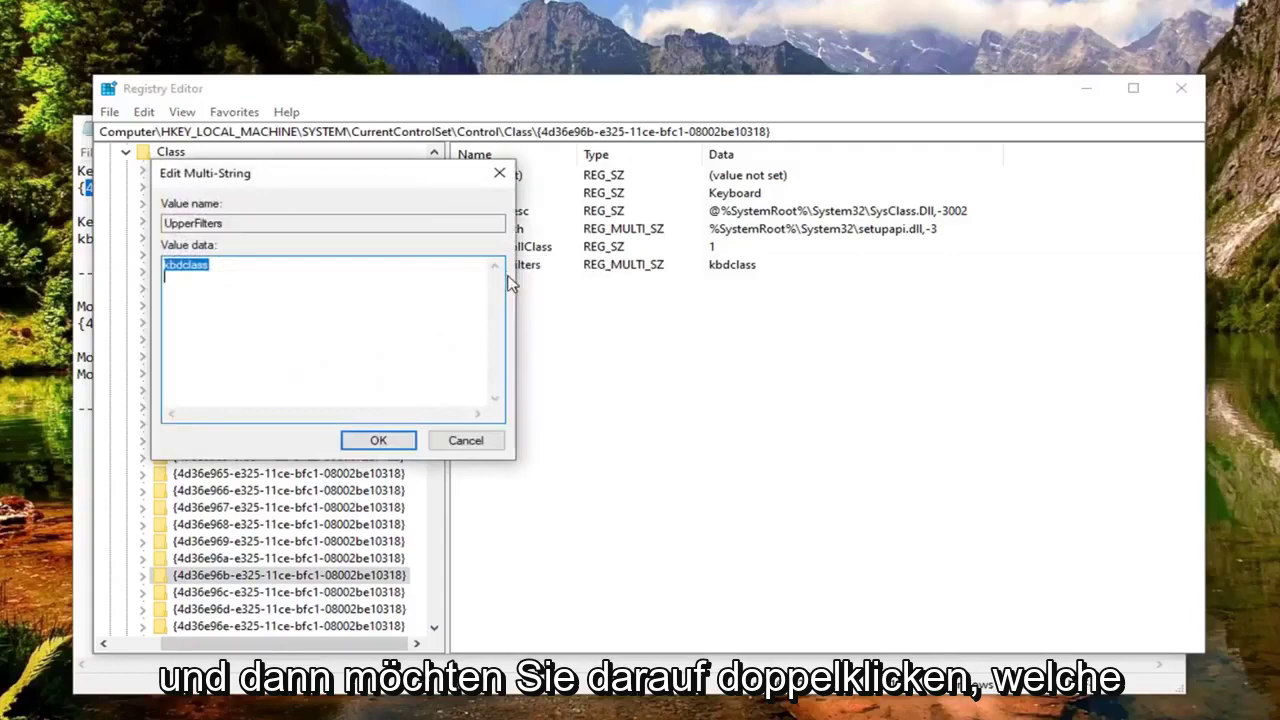
{"action": "key", "text": "Right"}
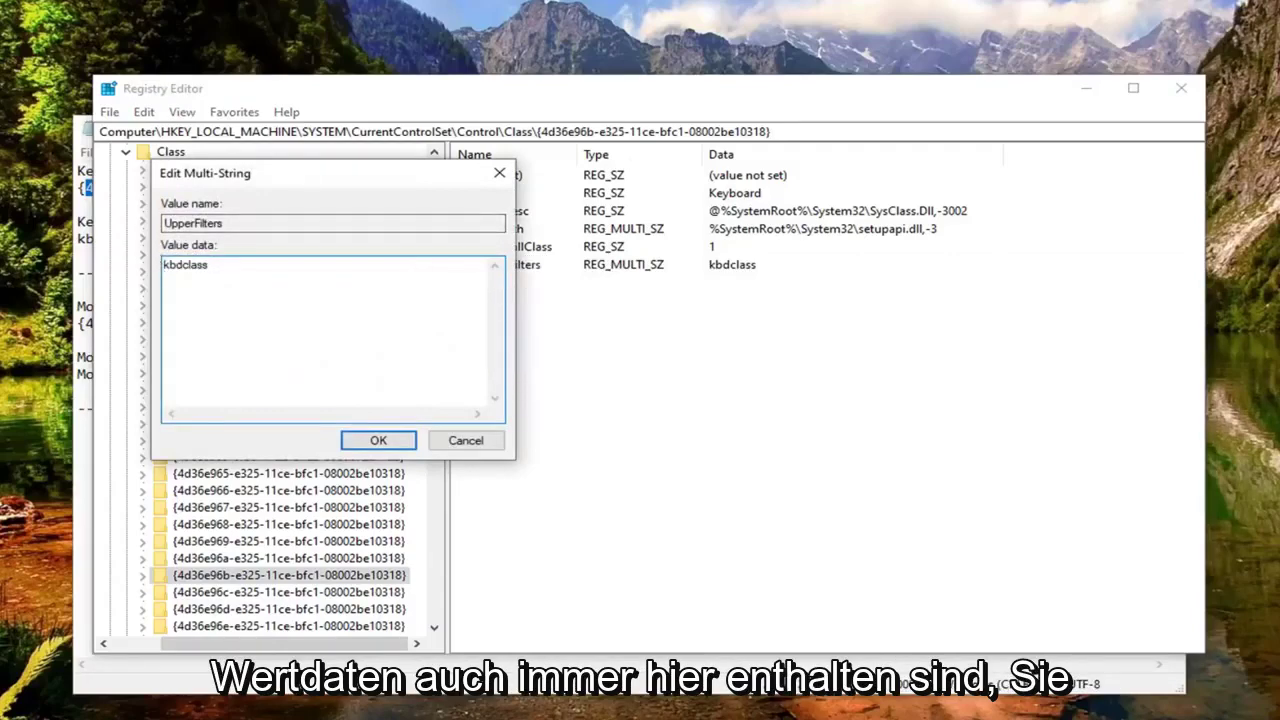
{"action": "key", "text": "ctrl+a"}
{"action": "key", "text": "BackSpace"}
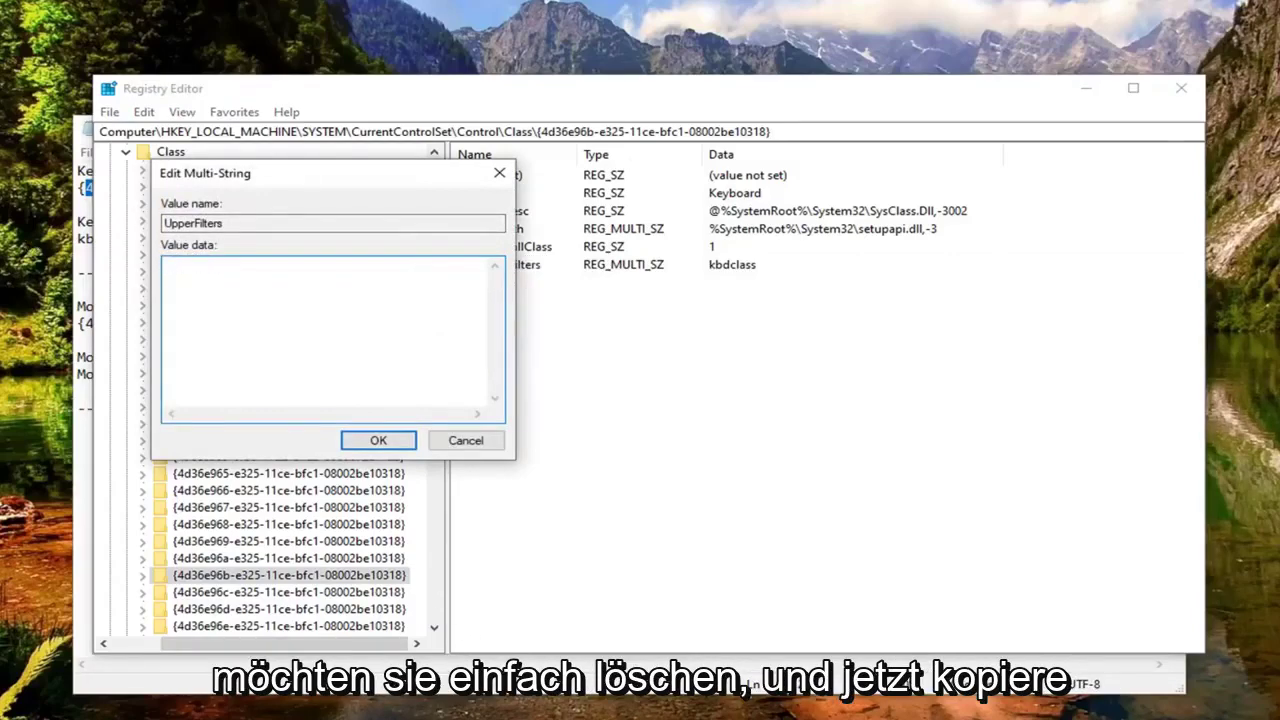
Paste kbdclass copied from the notes as the value data, confirm, and dismiss the empty-strings warning.
{"action": "key", "text": "alt+Tab"}
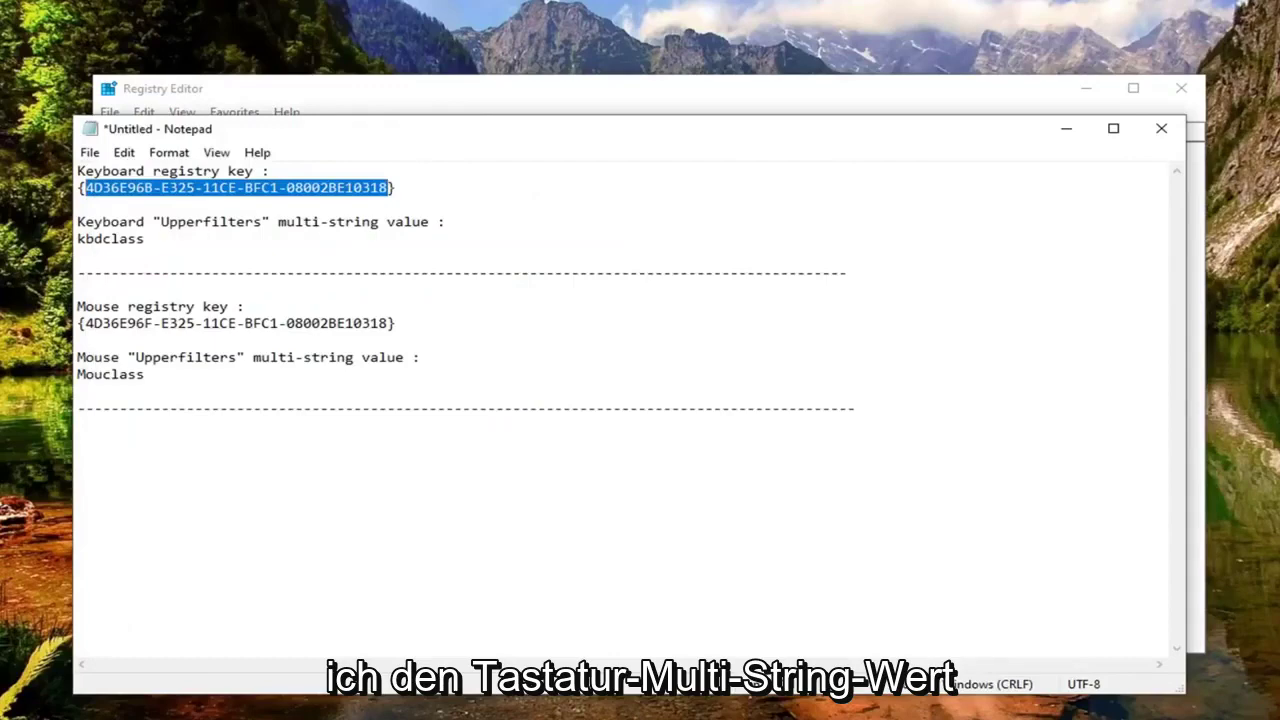
{"action": "left_click_drag", "start_coordinate": [146, 239], "coordinate": [61, 244]}
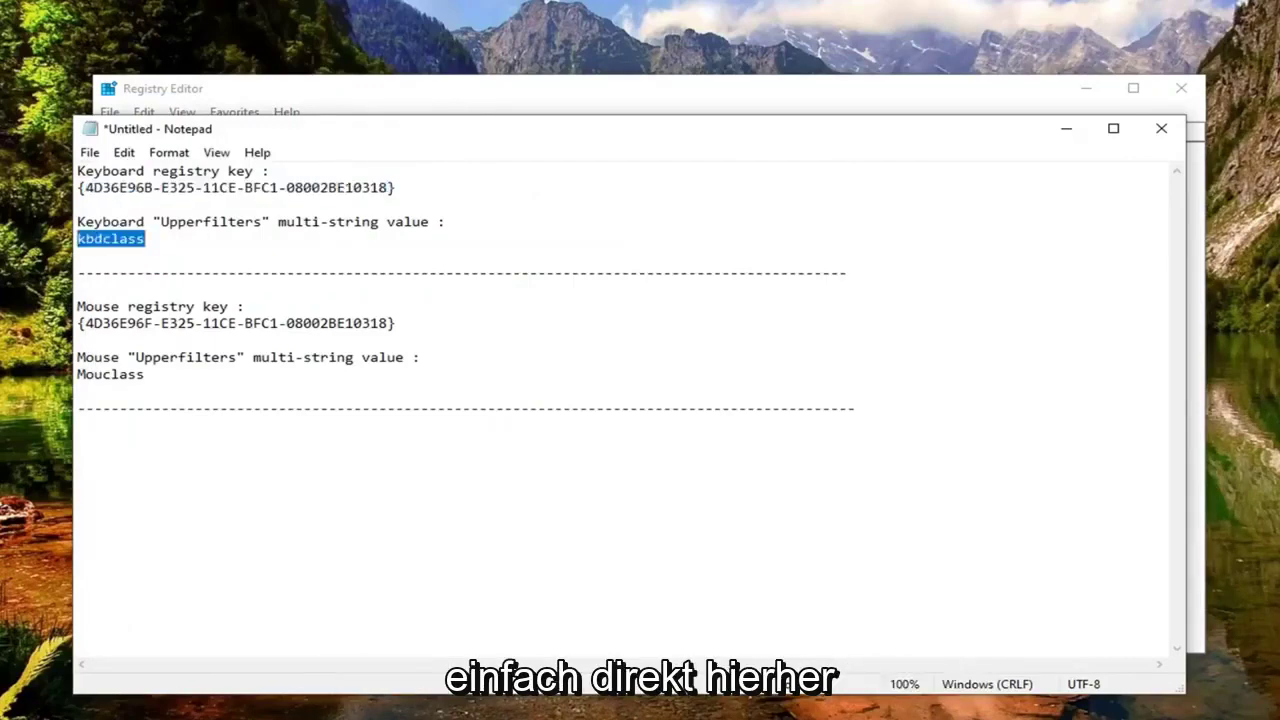
{"action": "right_click", "coordinate": [100, 238]}
{"action": "left_click", "coordinate": [135, 295]}
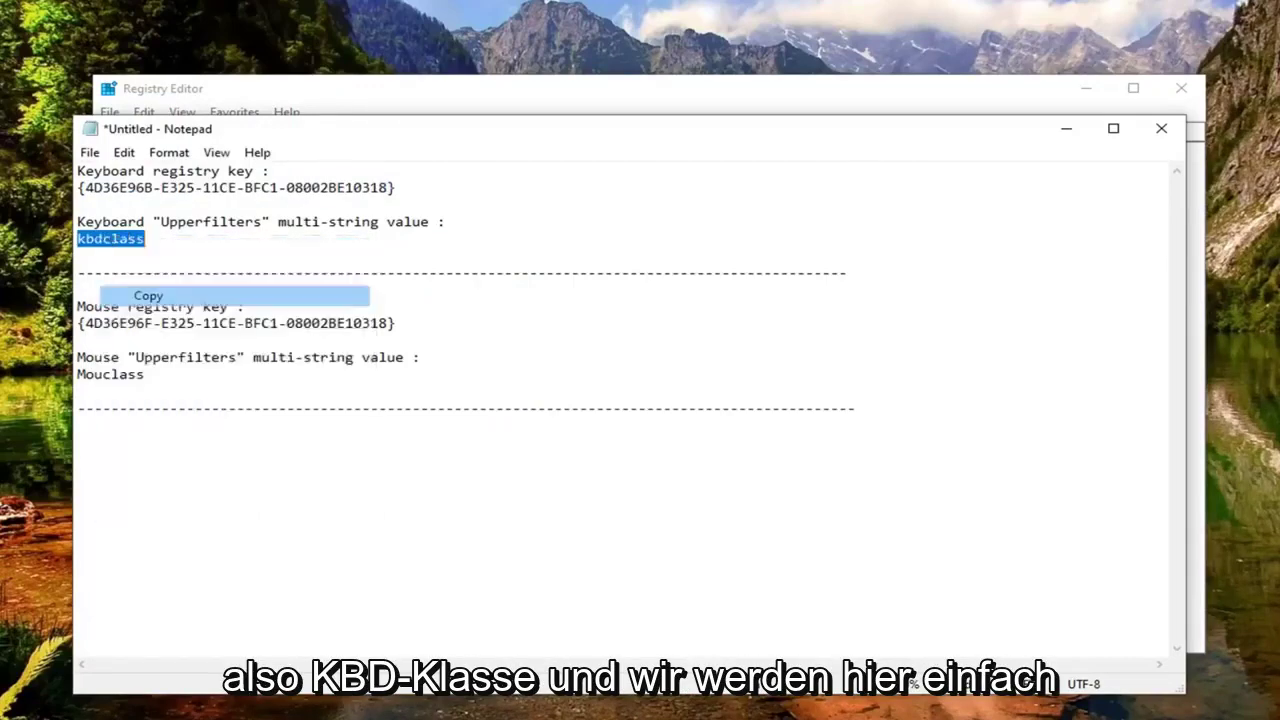
{"action": "left_click", "coordinate": [350, 105]}
{"action": "right_click", "coordinate": [184, 277]}
{"action": "left_click", "coordinate": [228, 356]}
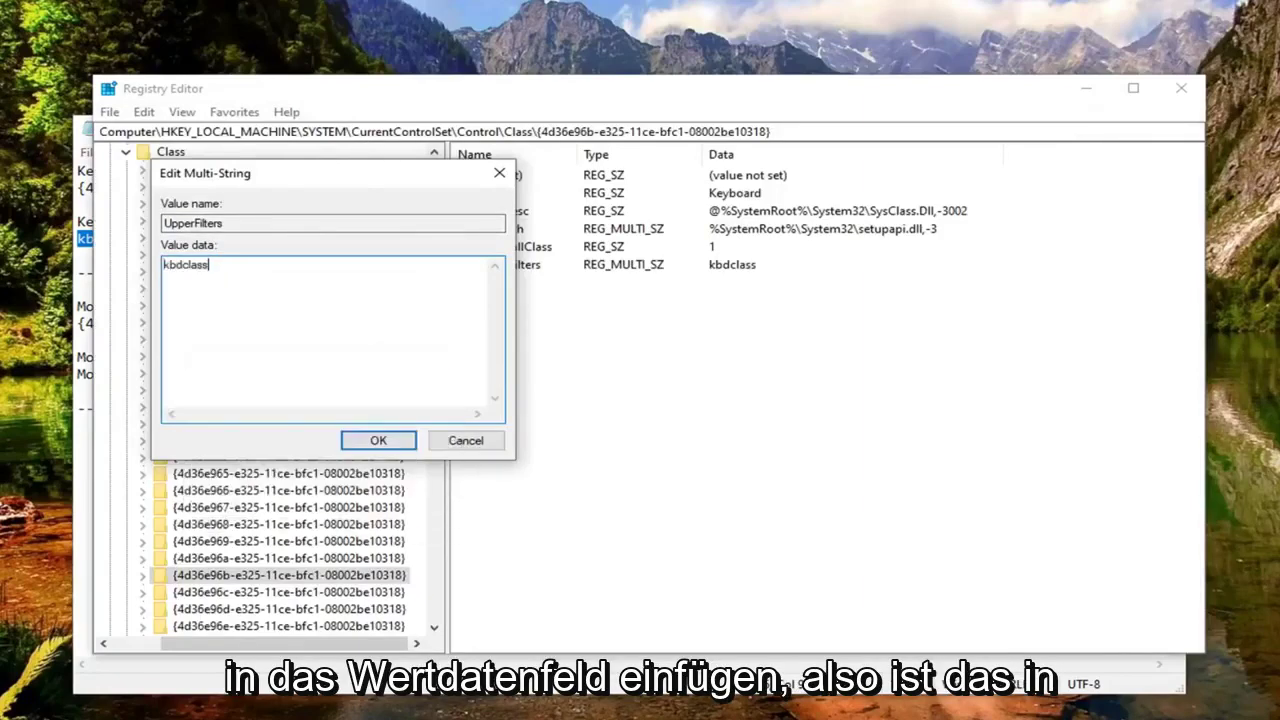
{"action": "left_click", "coordinate": [378, 440]}
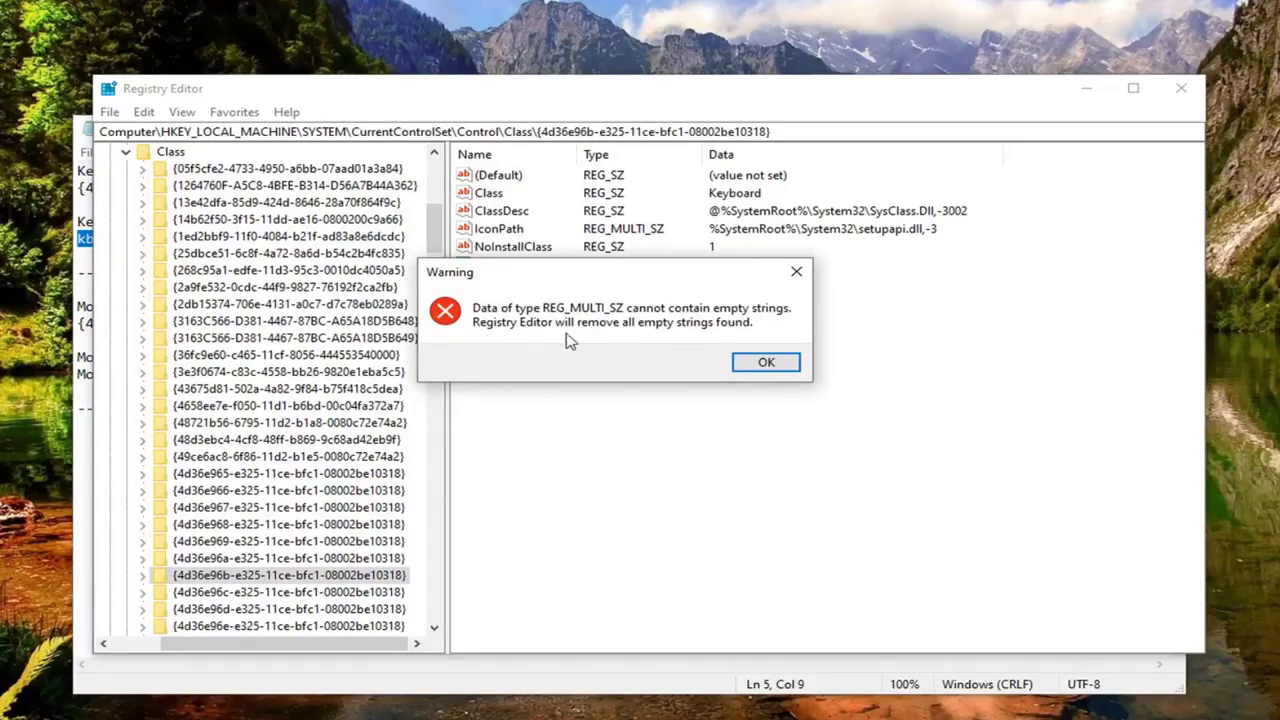
{"action": "left_click", "coordinate": [766, 362]}
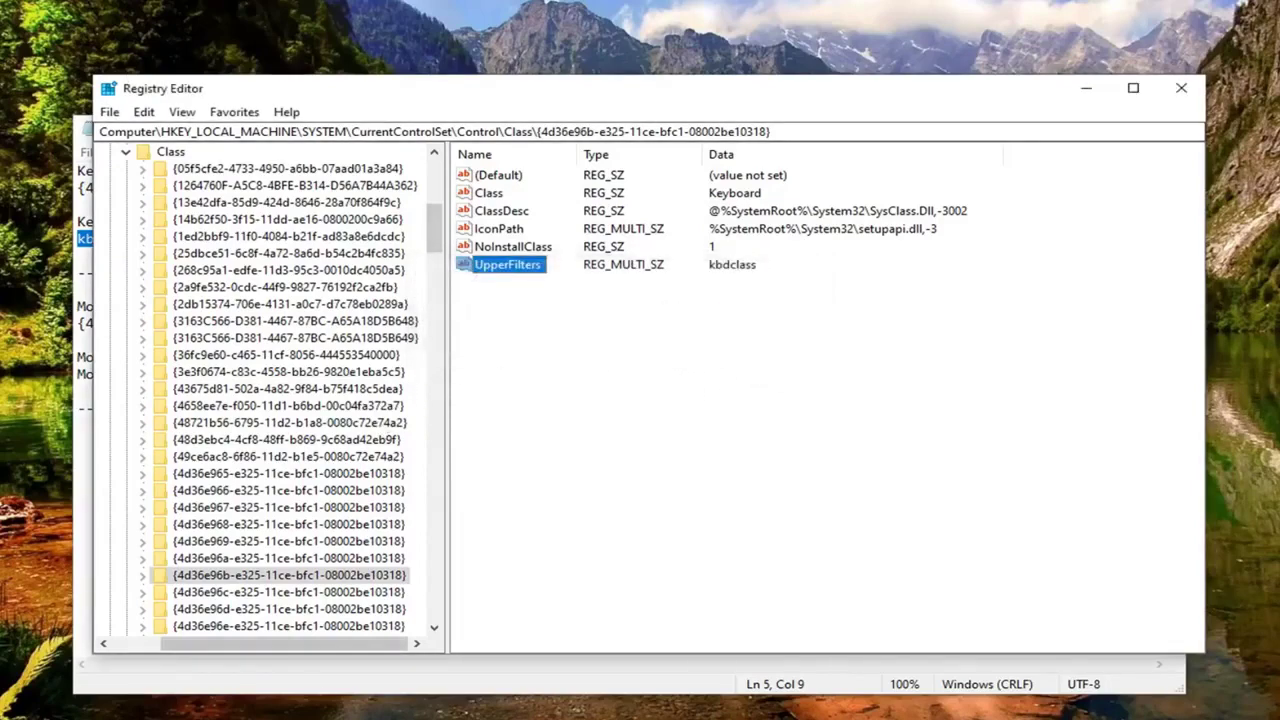
Copy the mouse class GUID {4d36e96f-e325-11ce-bfc1-08002be10318} from the Notepad notes.
{"action": "key", "text": "alt+Tab"}
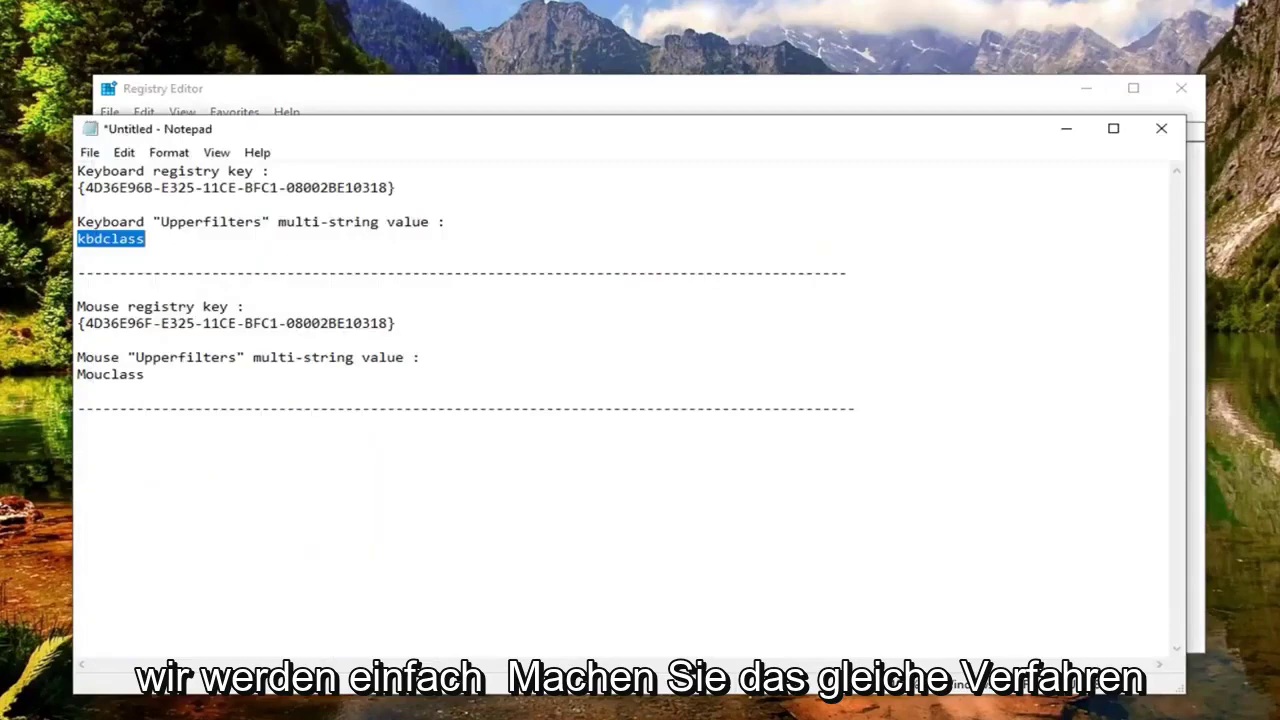
{"action": "left_click_drag", "start_coordinate": [388, 323], "coordinate": [95, 323]}
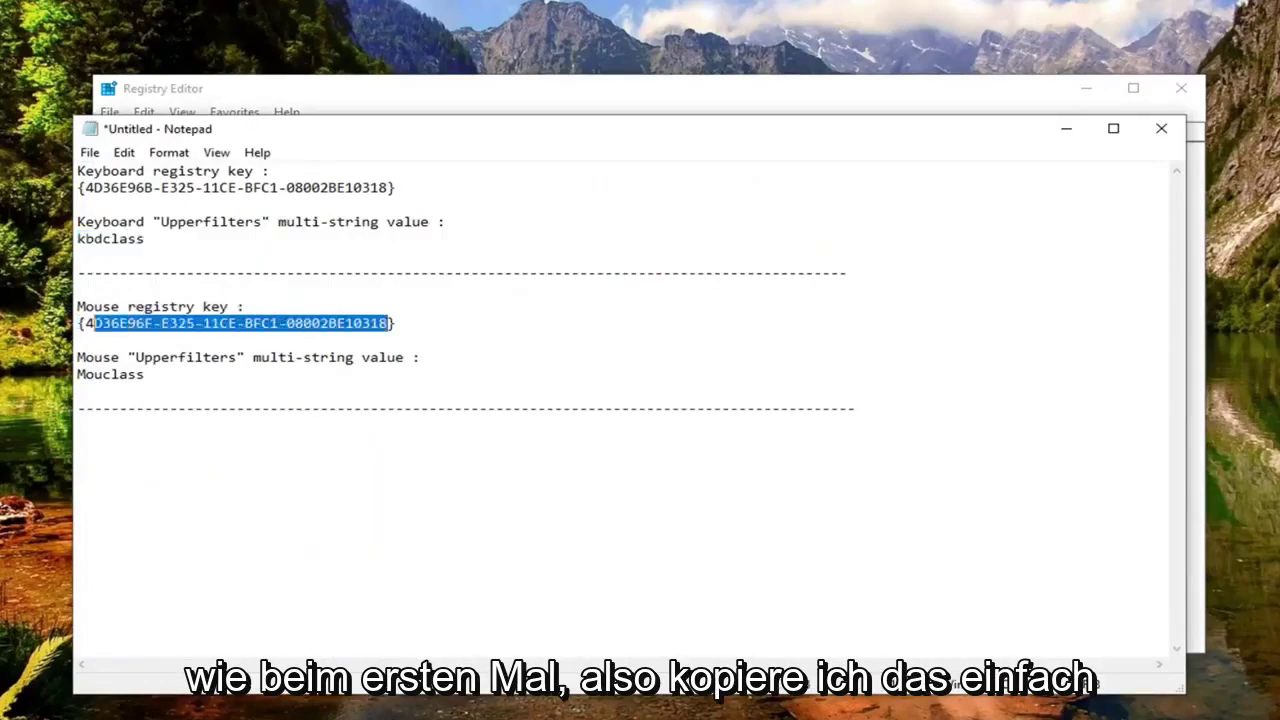
{"action": "right_click", "coordinate": [88, 326]}
{"action": "left_click", "coordinate": [98, 380]}
{"action": "left_click", "coordinate": [292, 102]}
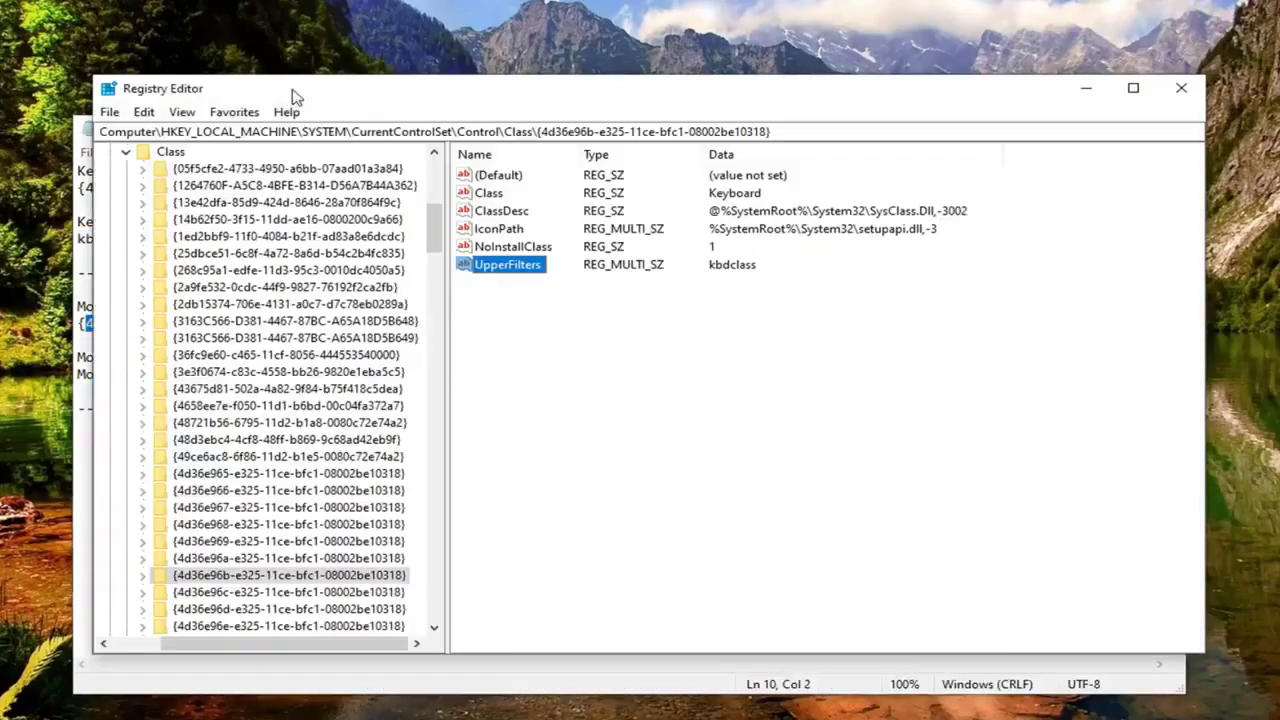
Search the registry for the mouse GUID and select its UpperFilters value.
{"action": "left_click", "coordinate": [178, 112]}
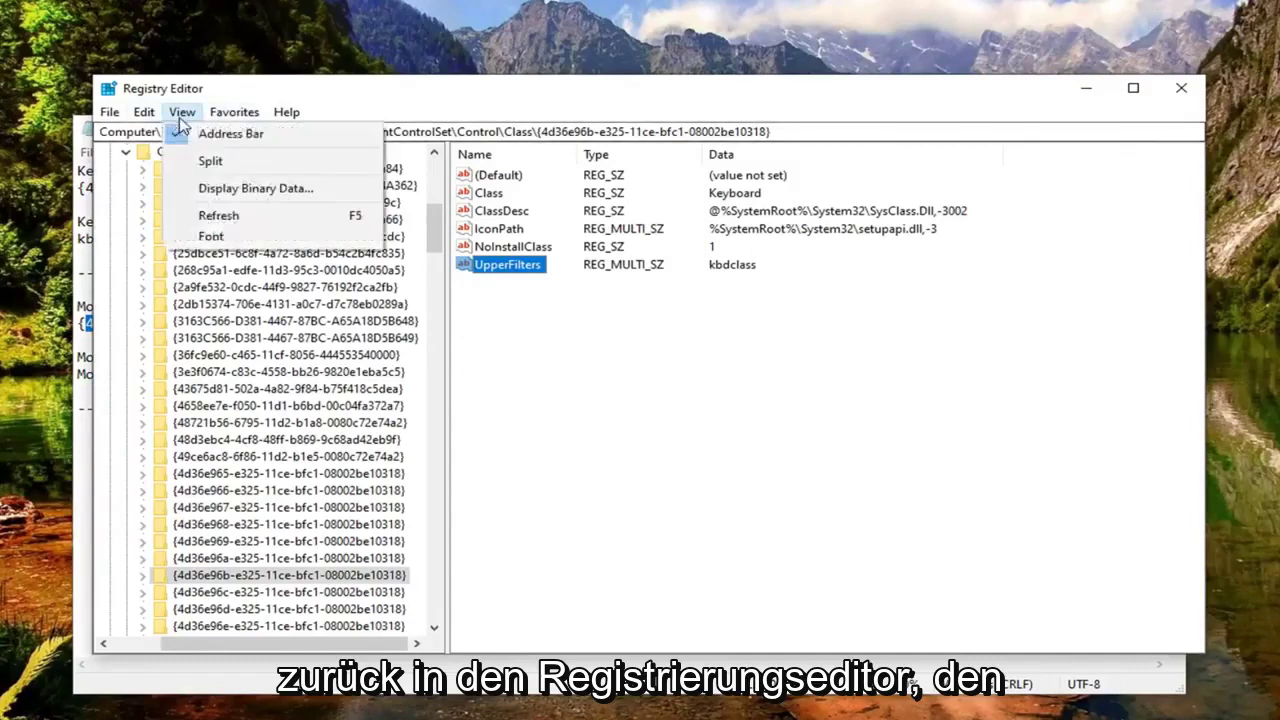
{"action": "left_click", "coordinate": [166, 309]}
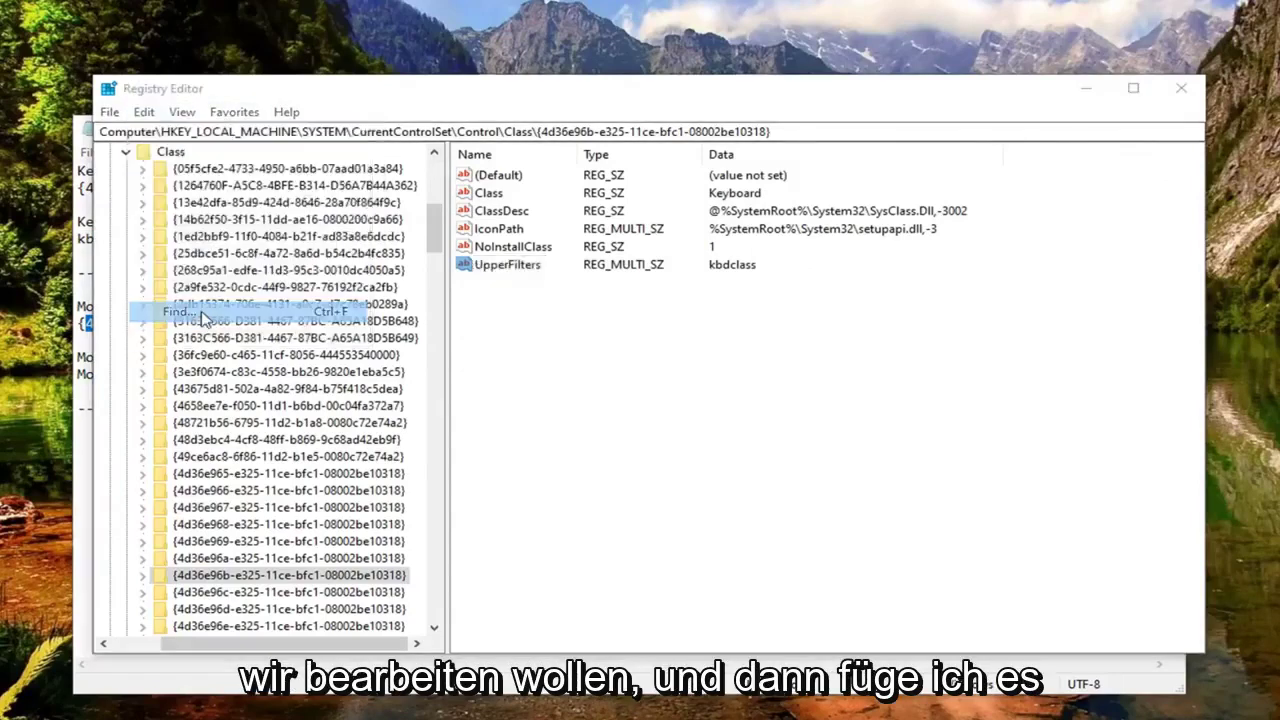
{"action": "right_click", "coordinate": [300, 206]}
{"action": "left_click", "coordinate": [343, 277]}
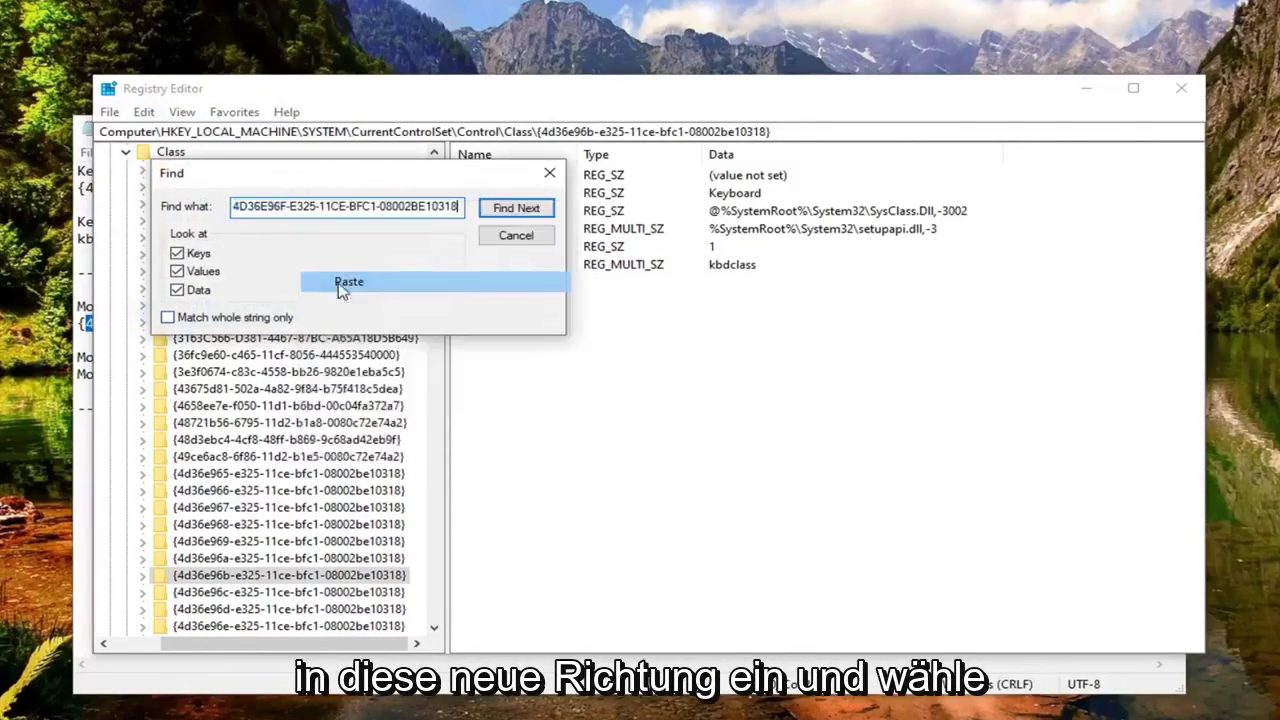
{"action": "left_click", "coordinate": [514, 210]}
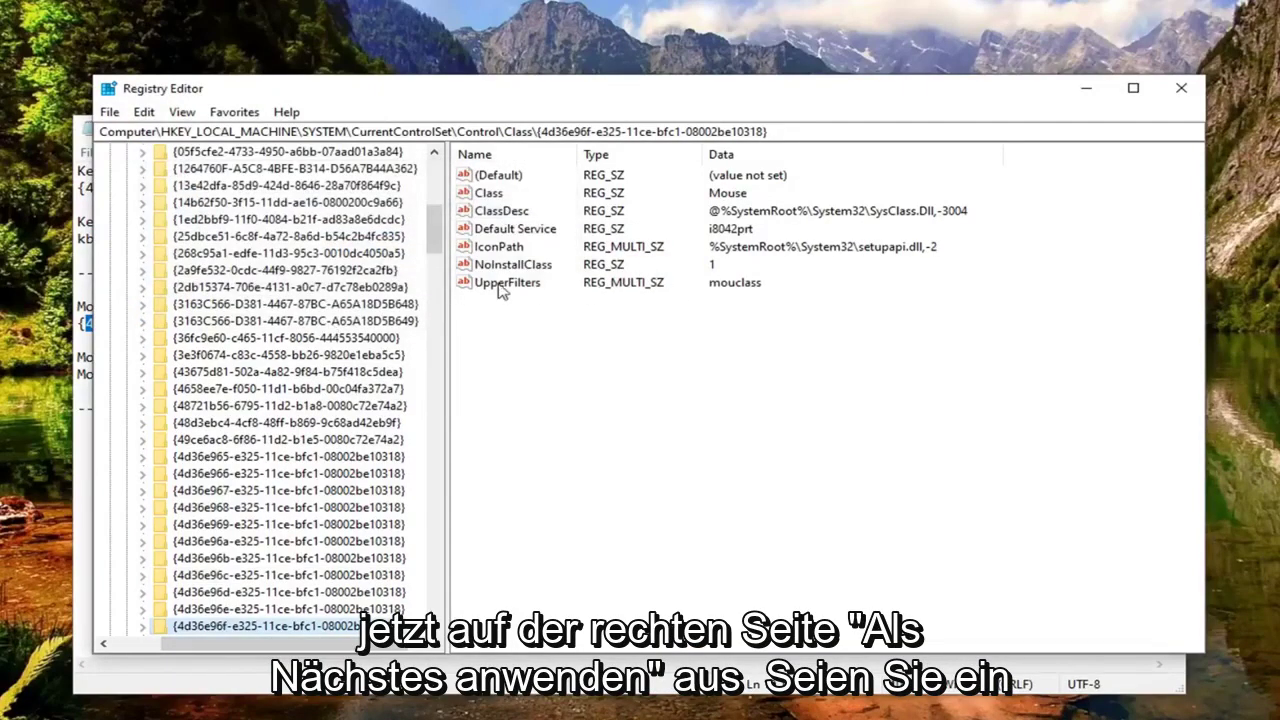
{"action": "left_click", "coordinate": [508, 286]}
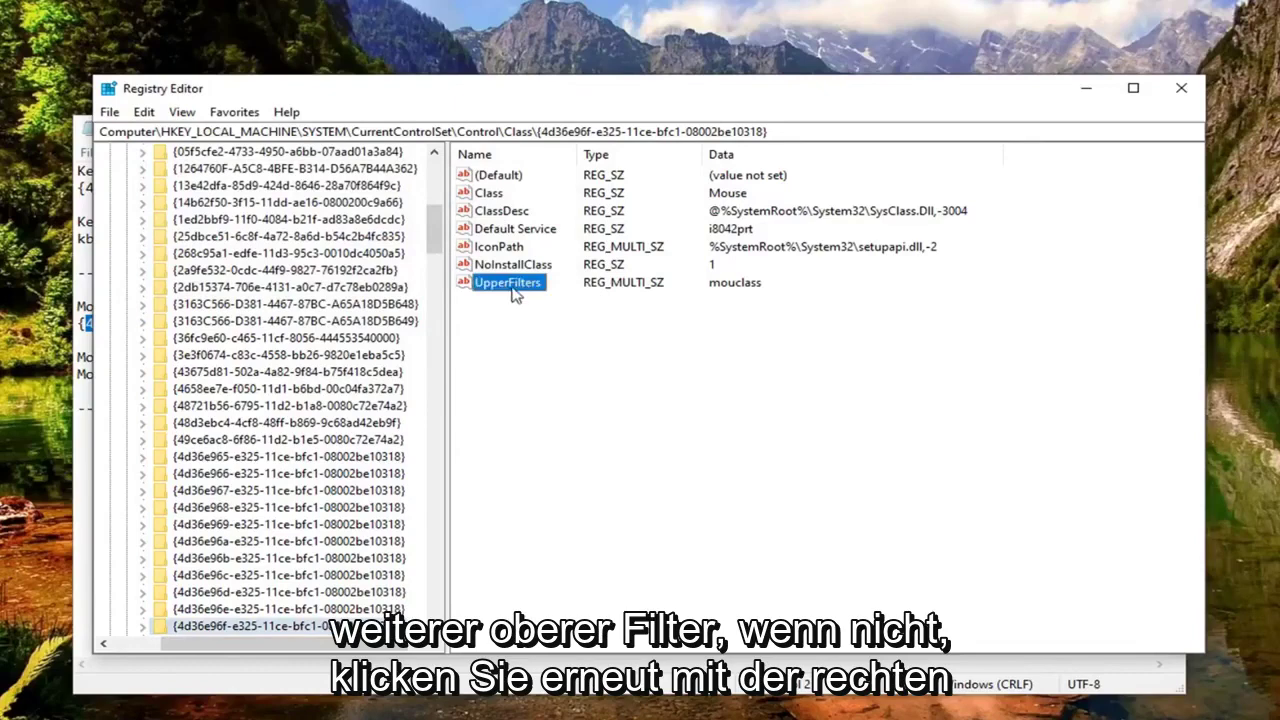
{"action": "right_click", "coordinate": [502, 323]}
{"action": "mouse_move", "coordinate": [553, 333]}
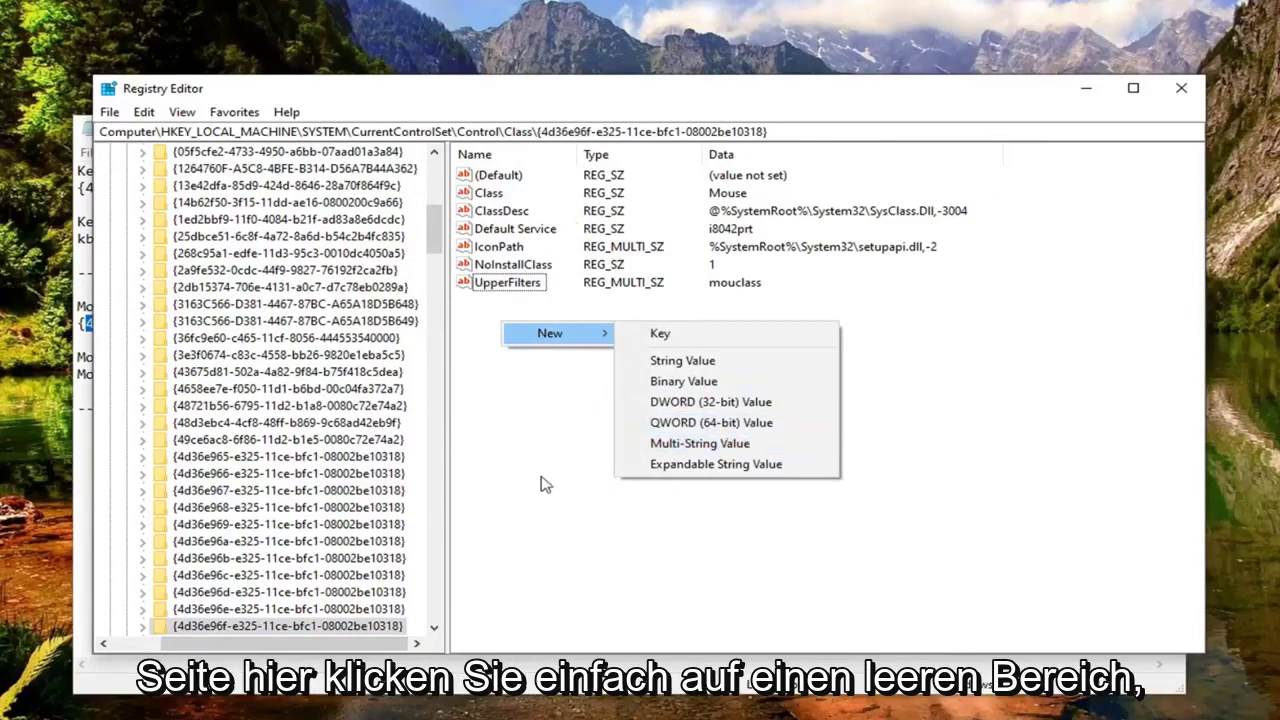
{"action": "left_click", "coordinate": [505, 481]}
{"action": "left_click", "coordinate": [491, 288]}
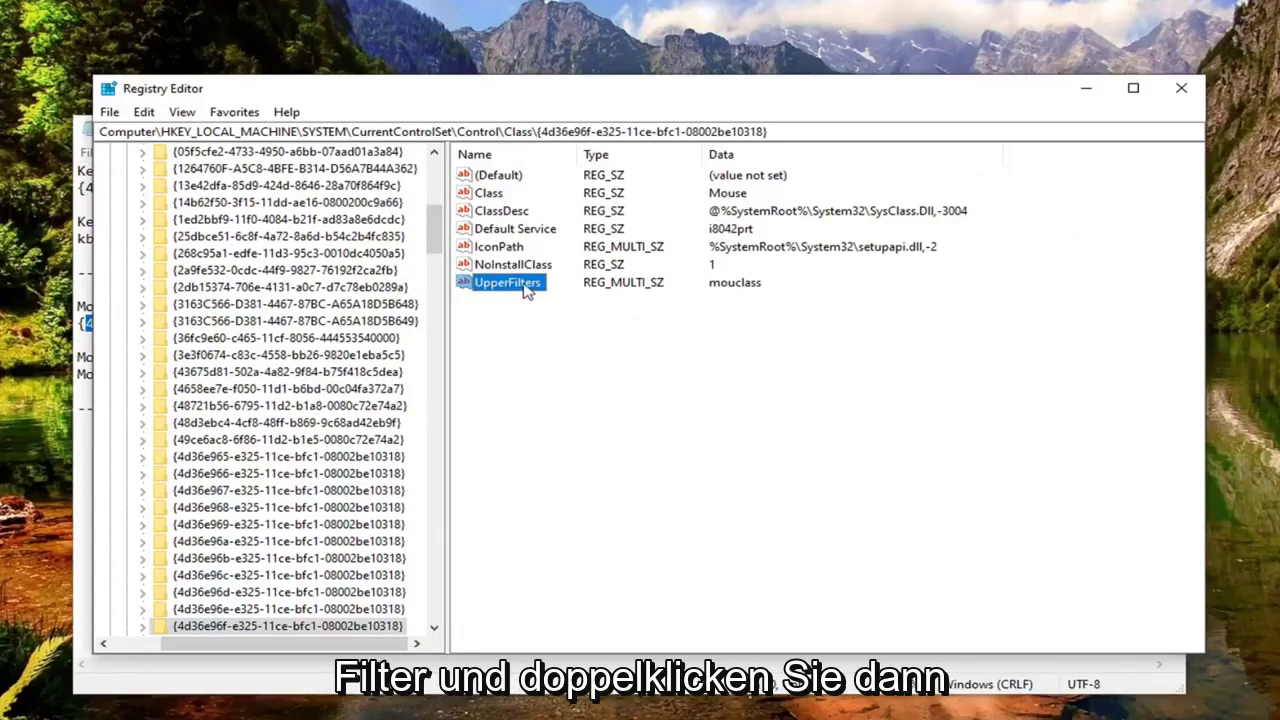
Open the mouse key's UpperFilters value and copy Mouclass from the notes.
{"action": "double_click", "coordinate": [495, 287]}
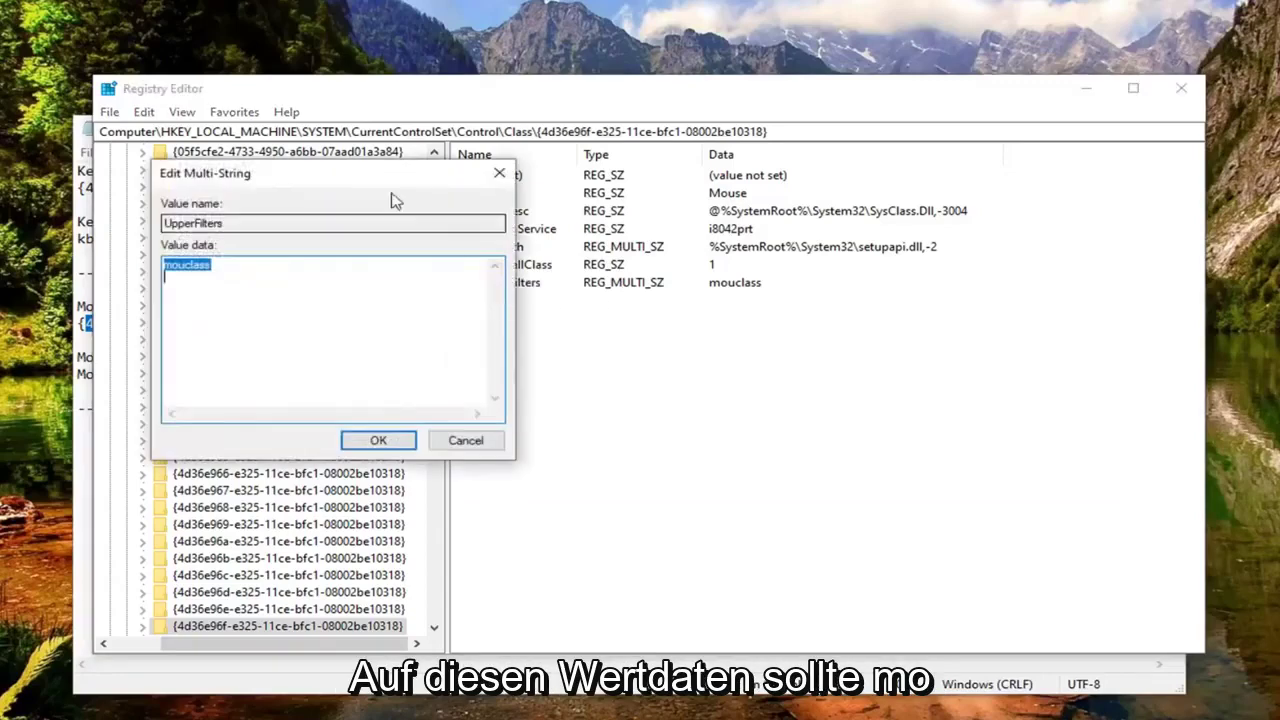
{"action": "key", "text": "alt+Tab"}
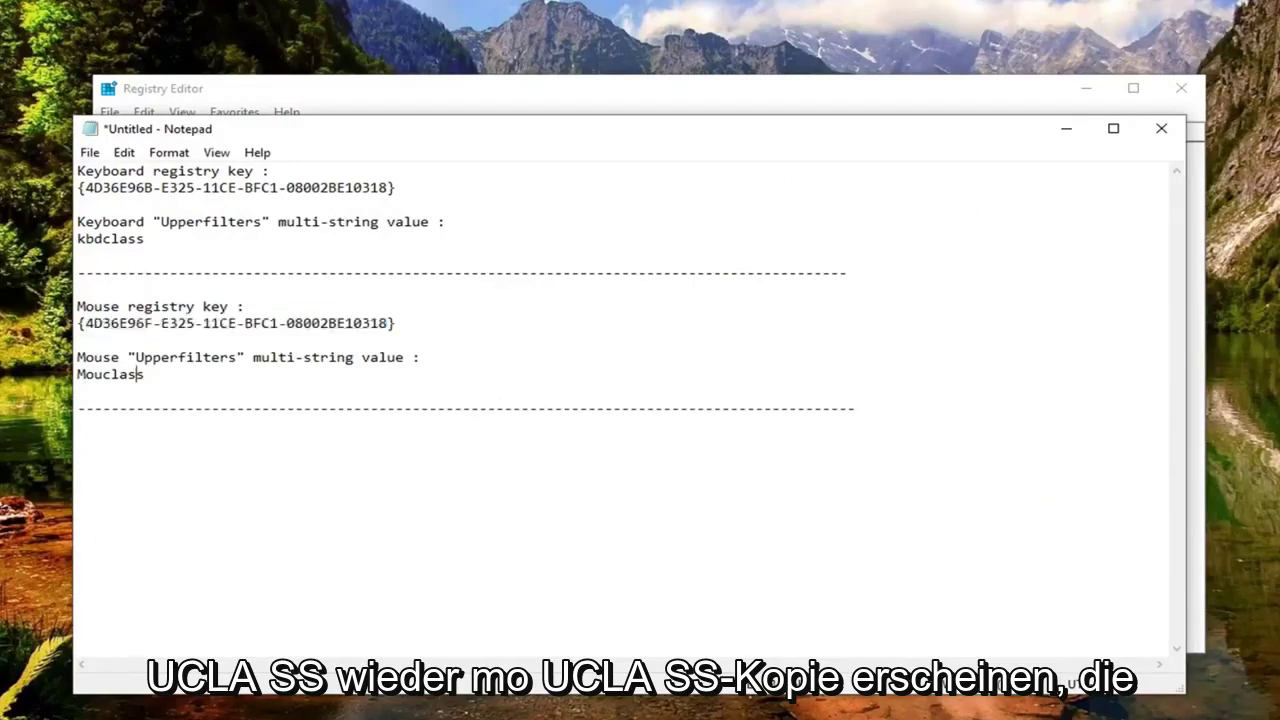
{"action": "double_click", "coordinate": [136, 374]}
{"action": "right_click", "coordinate": [136, 376]}
{"action": "left_click", "coordinate": [180, 437]}
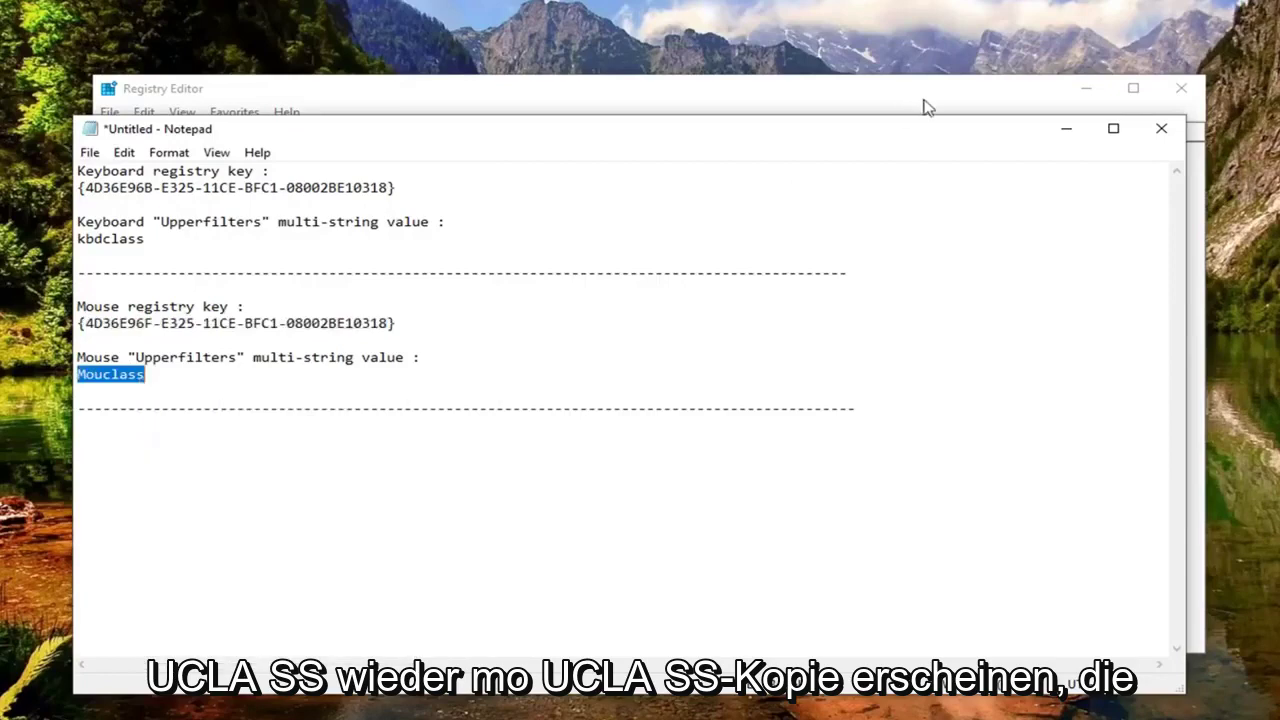
{"action": "left_click", "coordinate": [1066, 128]}
Paste over the value data, lowercase it to mouclass, confirm, and dismiss the warning.
{"action": "left_click_drag", "start_coordinate": [165, 266], "coordinate": [205, 268]}
{"action": "right_click", "coordinate": [204, 272]}
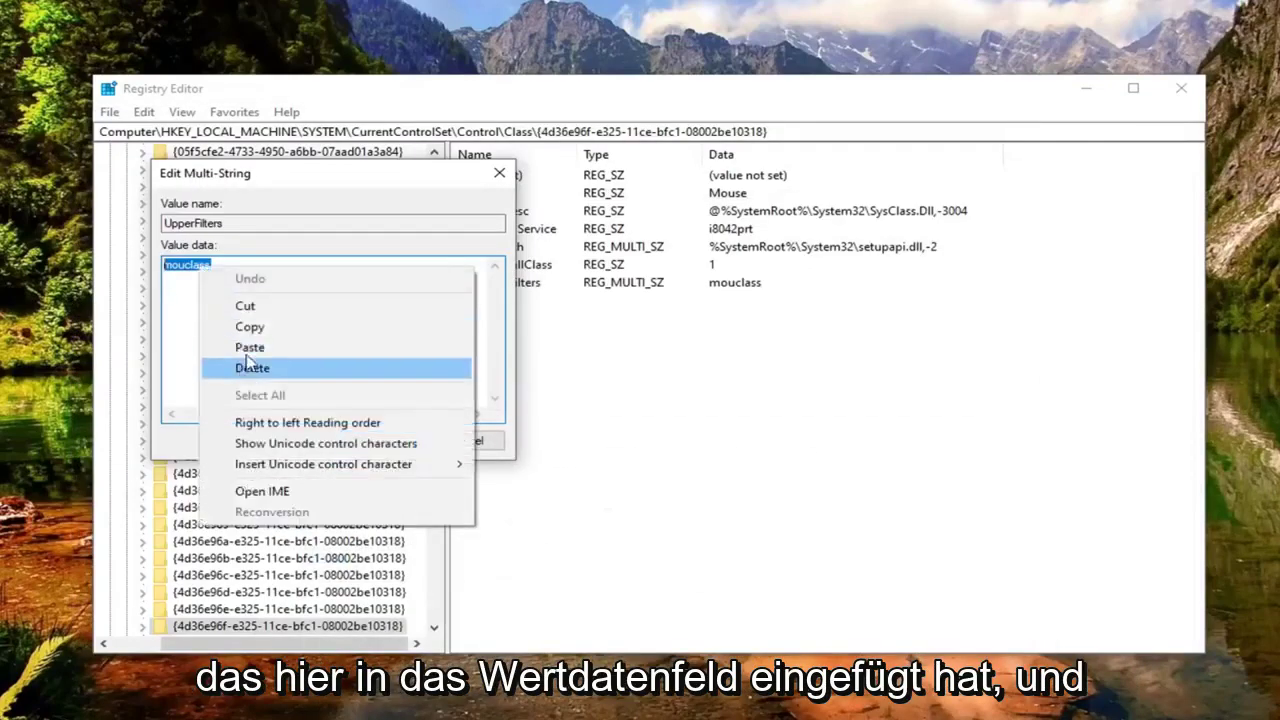
{"action": "left_click", "coordinate": [250, 347]}
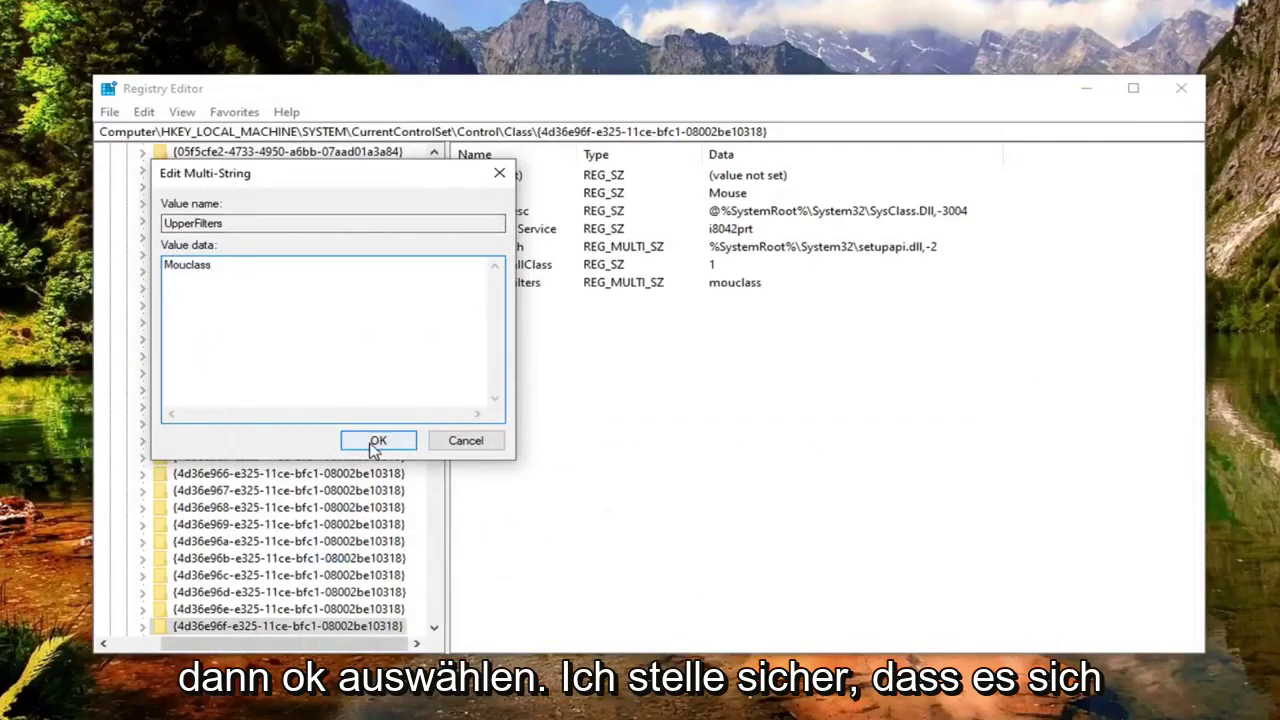
{"action": "left_click_drag", "start_coordinate": [174, 266], "coordinate": [160, 266]}
{"action": "type", "text": "m"}
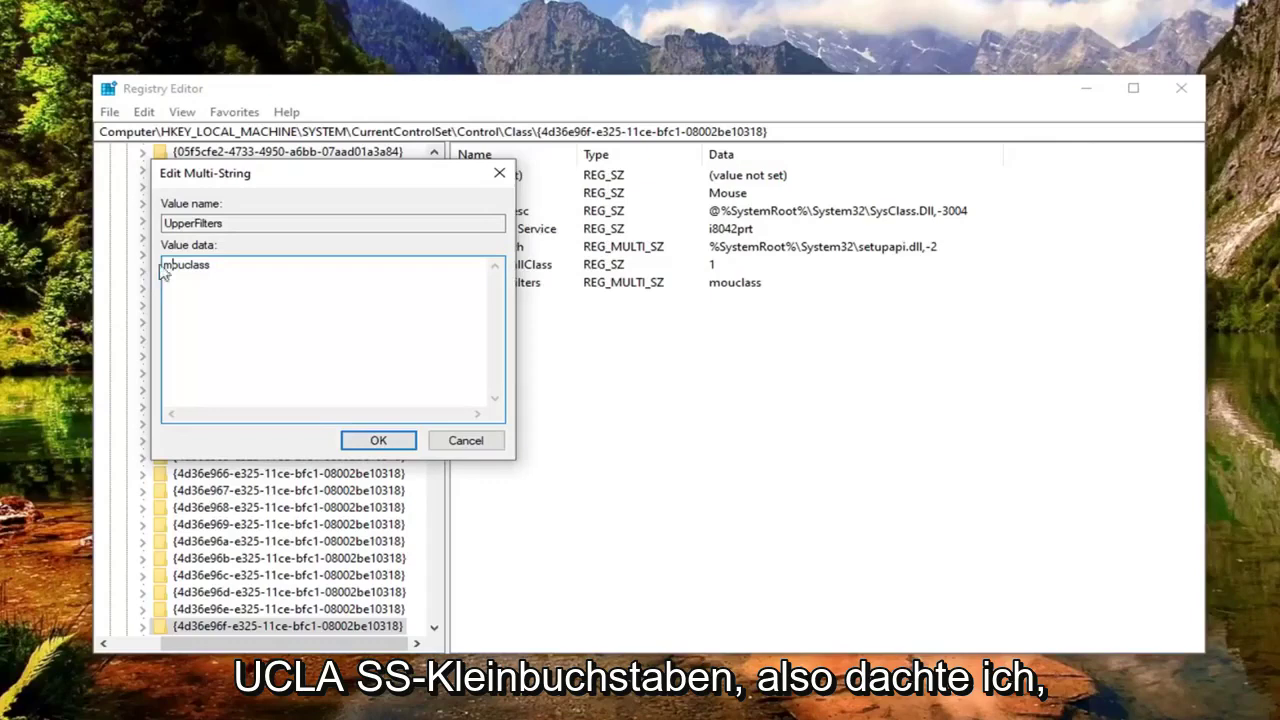
{"action": "left_click", "coordinate": [364, 442]}
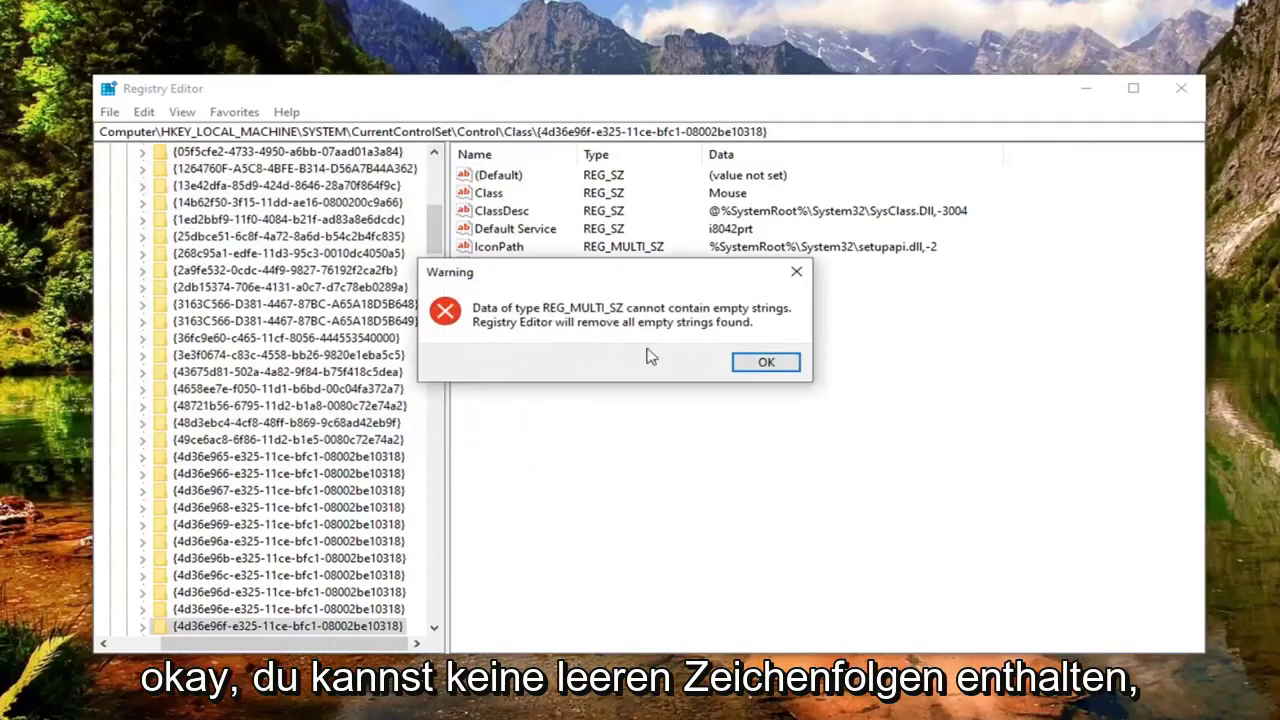
{"action": "left_click", "coordinate": [750, 366]}
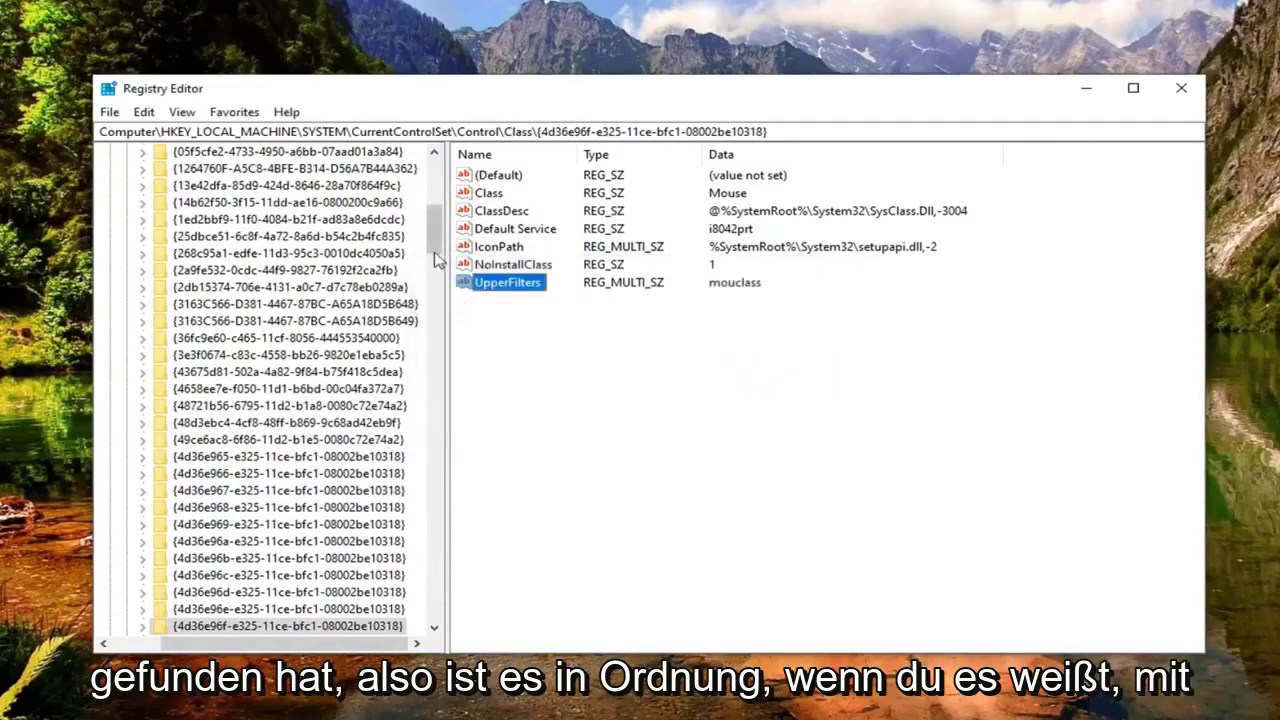
Collapse Class, Control, CurrentControlSet, SYSTEM and HKEY_LOCAL_MACHINE to Computer, then close Registry Editor.
{"action": "left_click_drag", "start_coordinate": [437, 255], "coordinate": [420, 200]}
{"action": "left_click", "coordinate": [126, 592]}
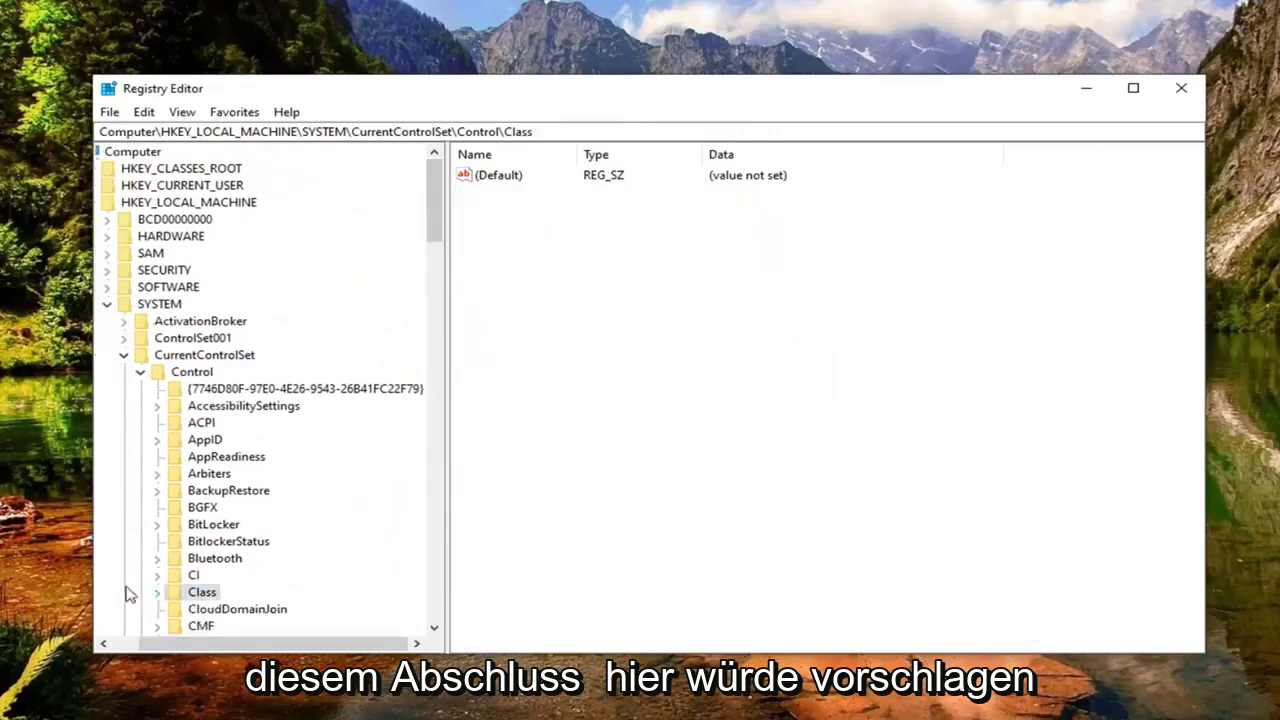
{"action": "left_click", "coordinate": [141, 372]}
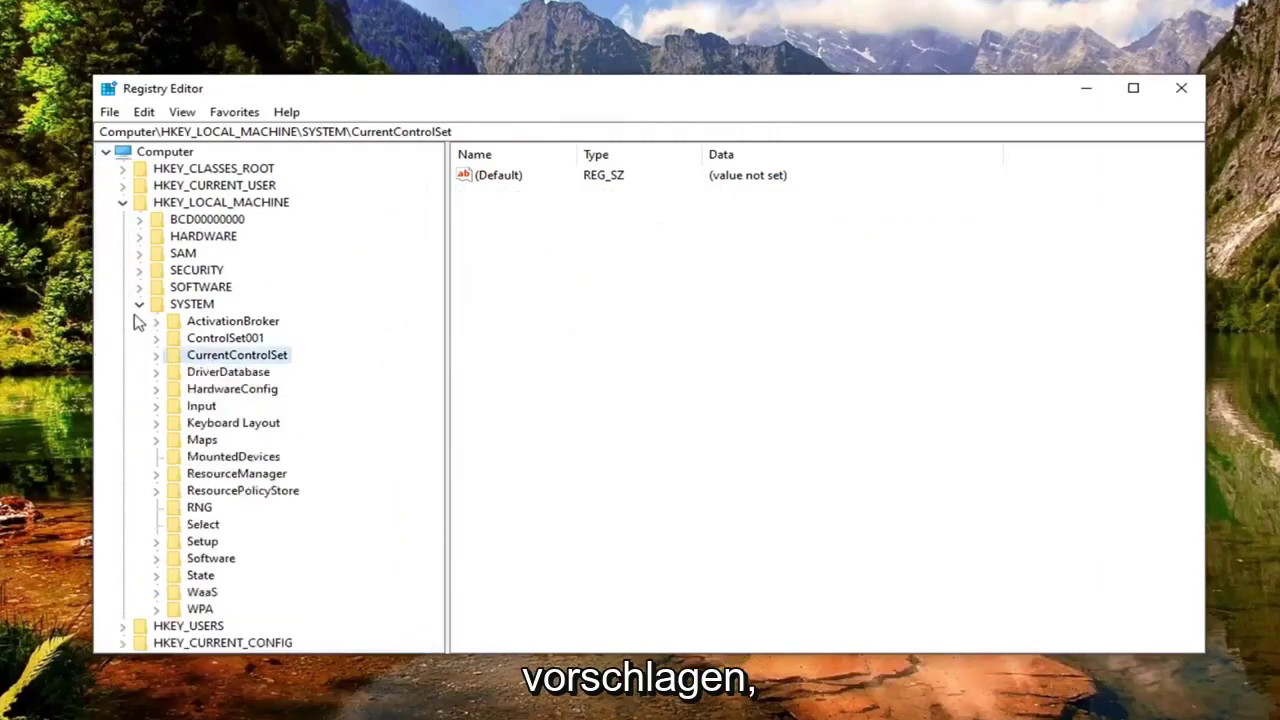
{"action": "left_click", "coordinate": [107, 304]}
{"action": "left_click", "coordinate": [121, 203]}
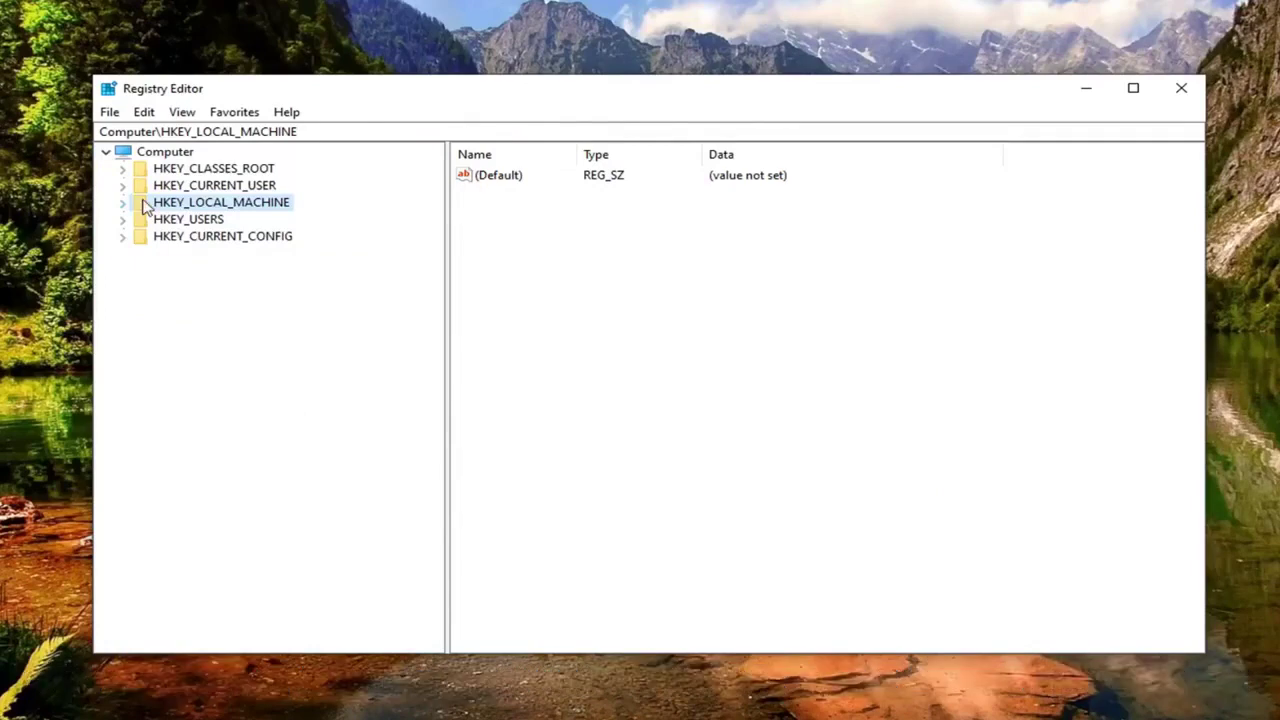
{"action": "left_click", "coordinate": [163, 154]}
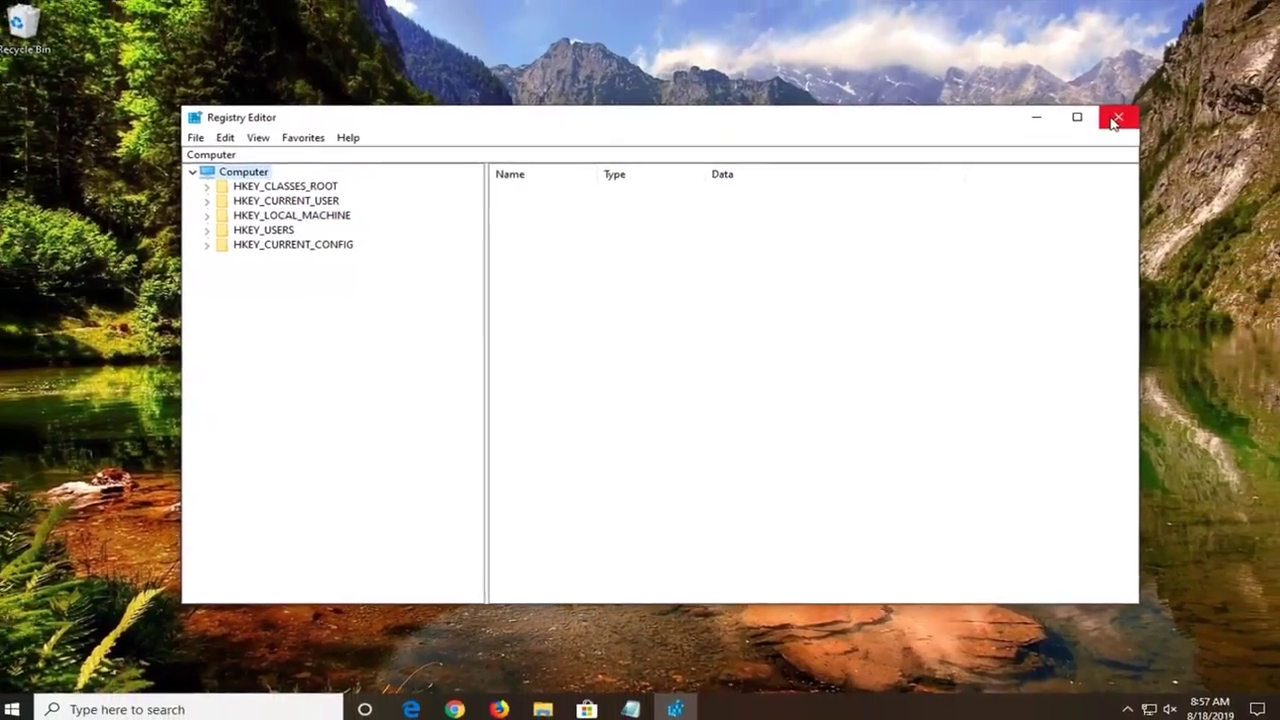
{"action": "left_click", "coordinate": [1117, 118]}
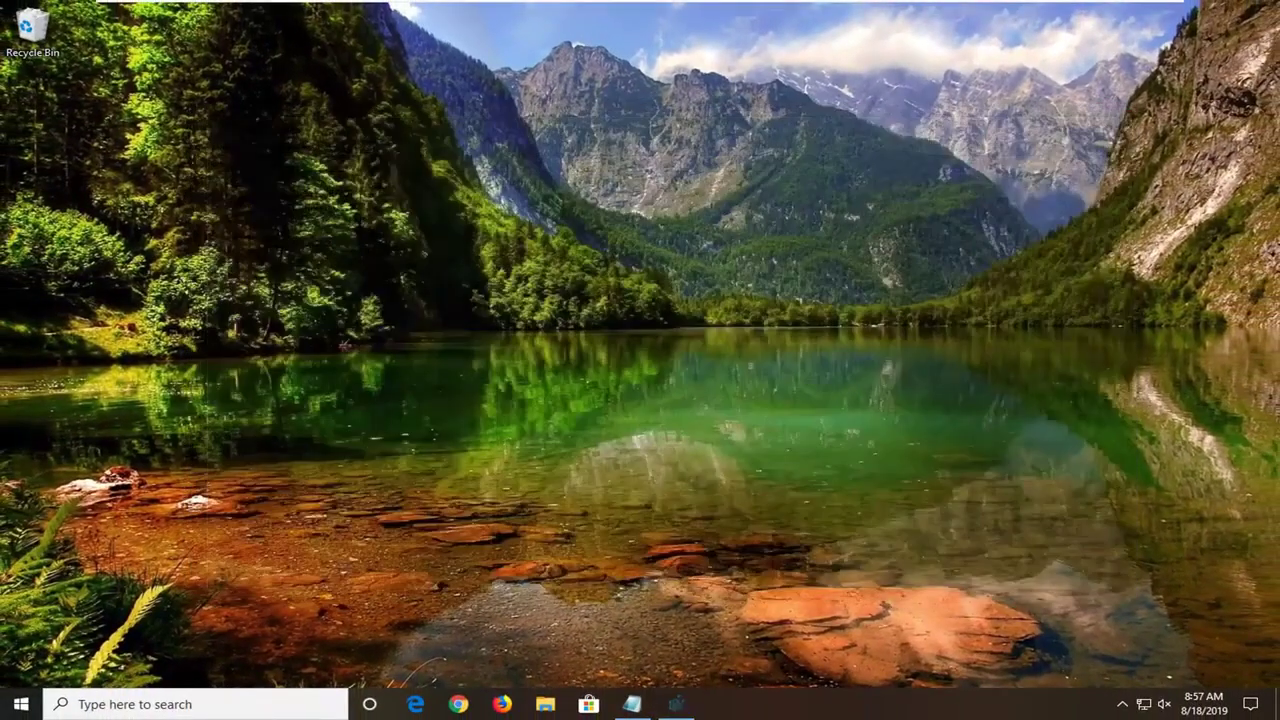